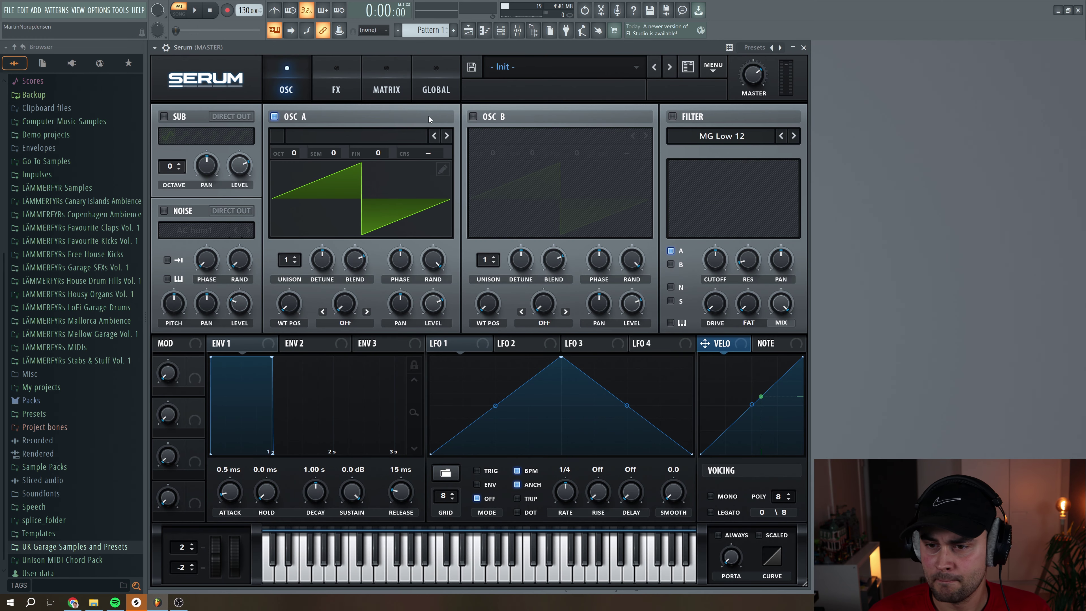
# Step: Load the Analog MATRIXY C64 wavetable into oscillator A
pyautogui.click(336, 135)
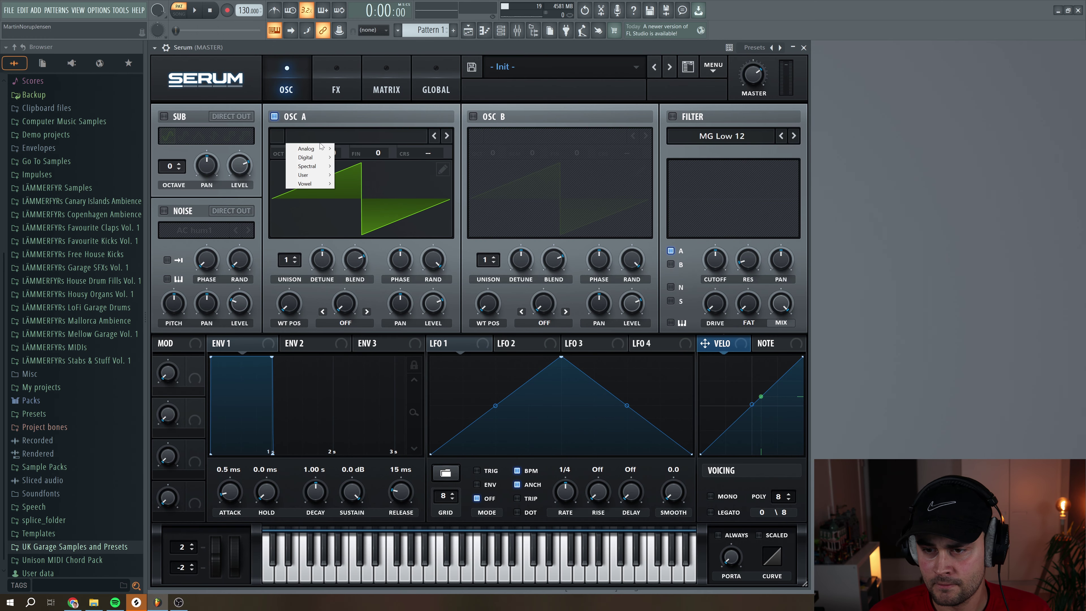
pyautogui.moveTo(322, 149)
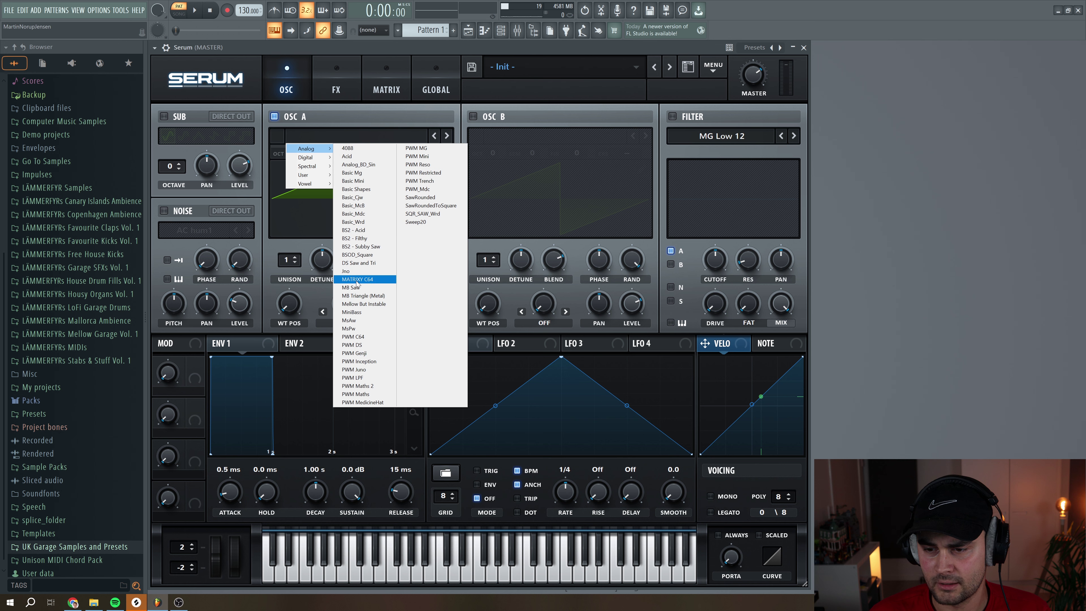
pyautogui.click(370, 270)
# Step: Give oscillator A 3 unison voices, less detune, -7 cents fine tune, then enable oscillator B
pyautogui.click(294, 257)
pyautogui.click(295, 257)
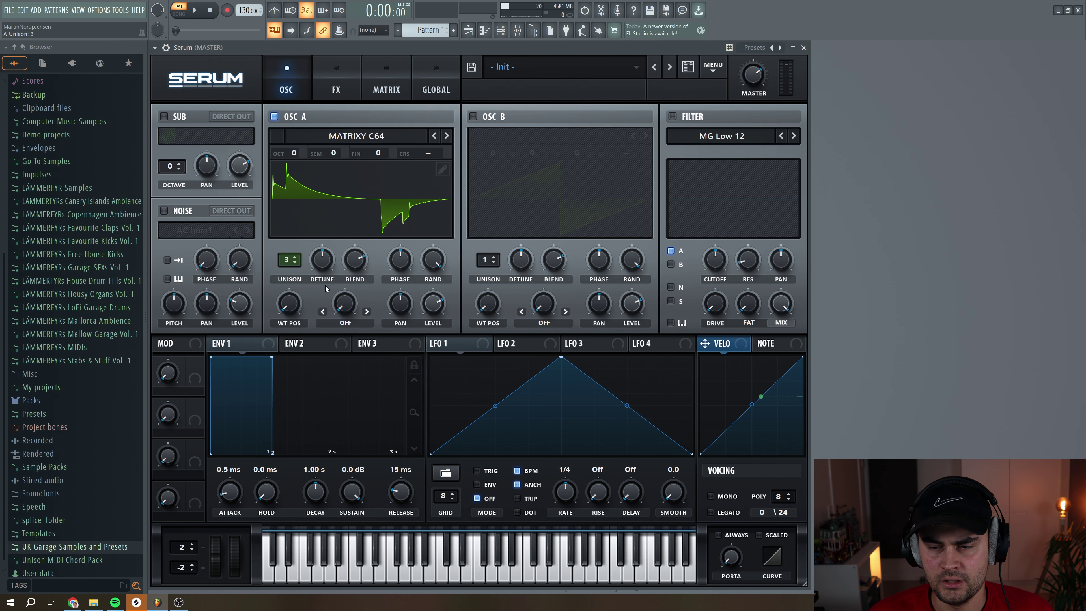
pyautogui.moveTo(323, 264); pyautogui.dragTo(320, 276)
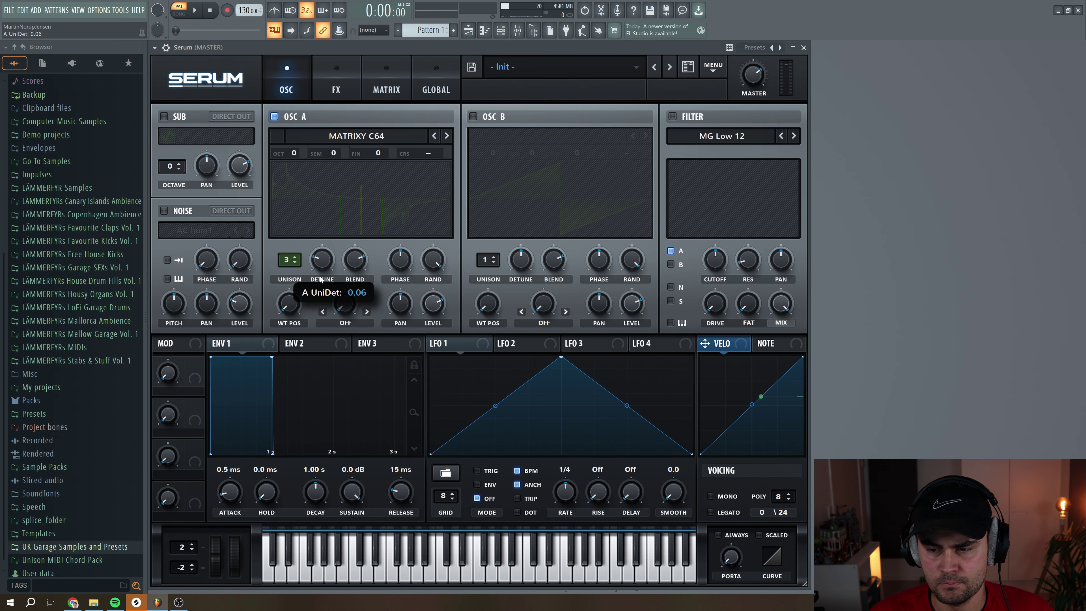
pyautogui.moveTo(433, 305); pyautogui.dragTo(434, 295)
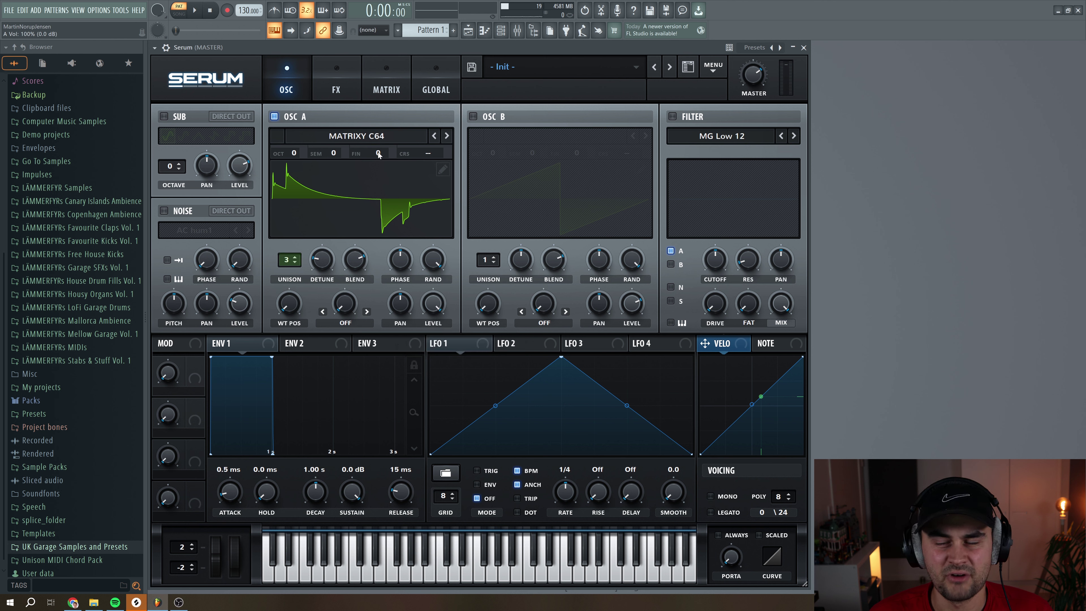
pyautogui.moveTo(378, 152); pyautogui.dragTo(378, 159)
pyautogui.click(473, 116)
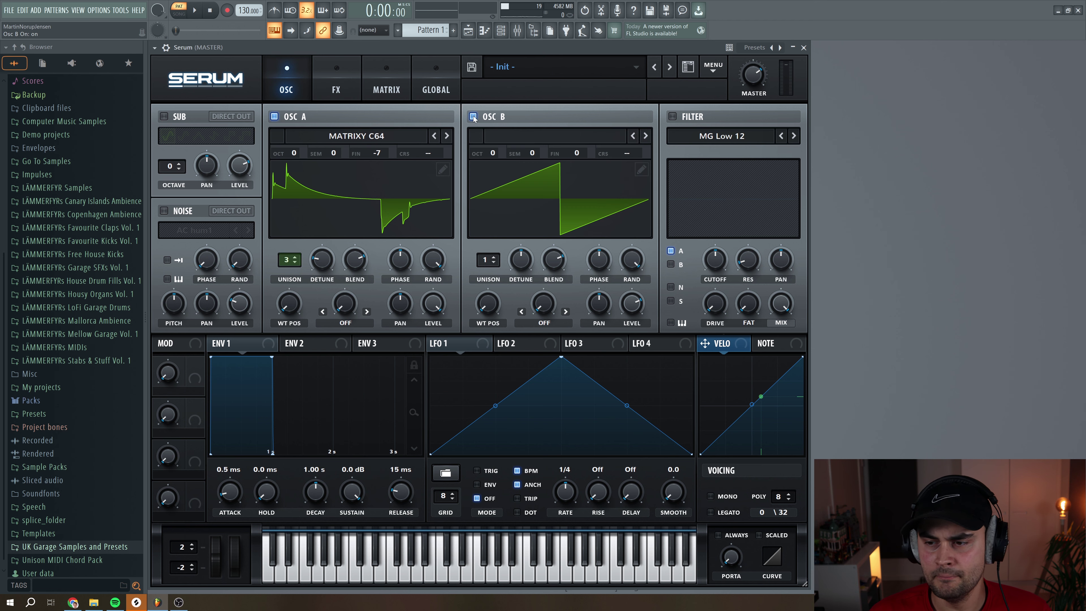
# Step: Load the Analog PWM Juno wavetable into oscillator B
pyautogui.click(495, 130)
pyautogui.moveTo(506, 148)
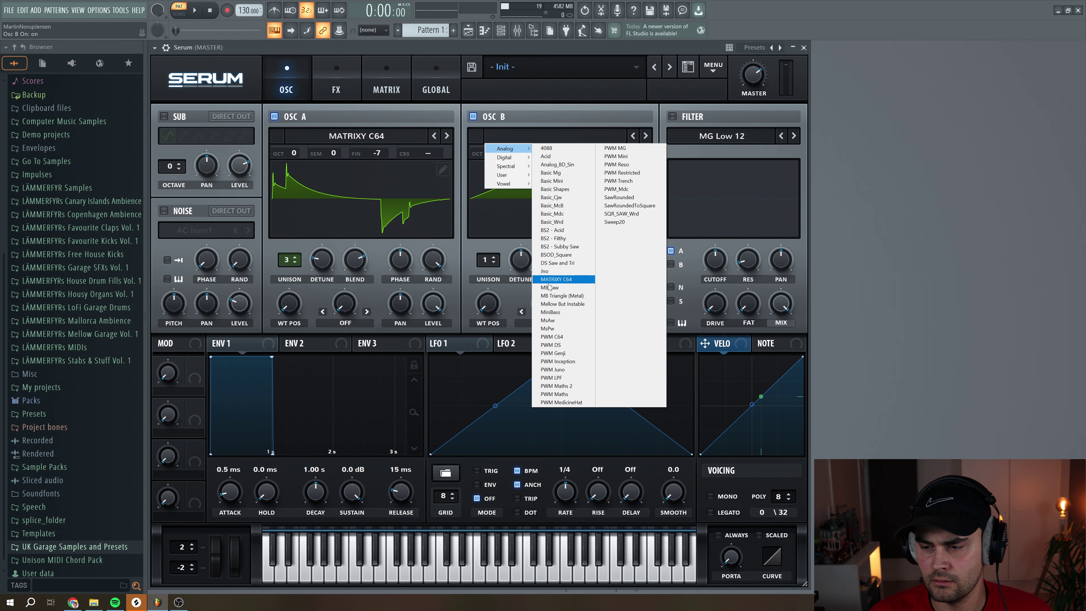
pyautogui.click(553, 370)
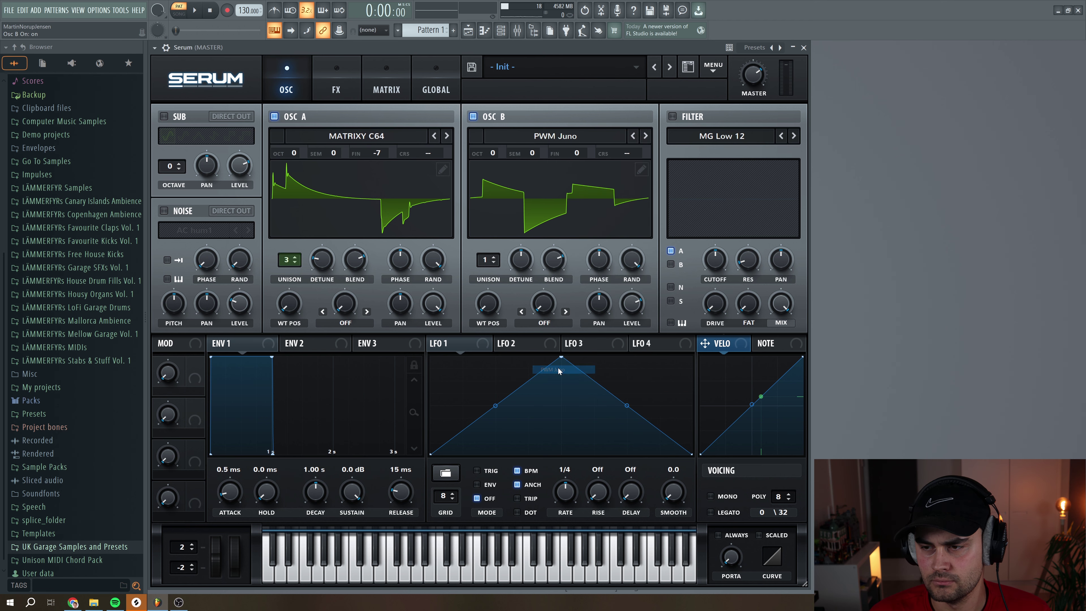
# Step: Set oscillator B to 5 unison voices, less detune, octave -1, +7 cents, and audition
pyautogui.click(495, 258)
pyautogui.click(494, 257)
pyautogui.click(494, 258)
pyautogui.click(495, 258)
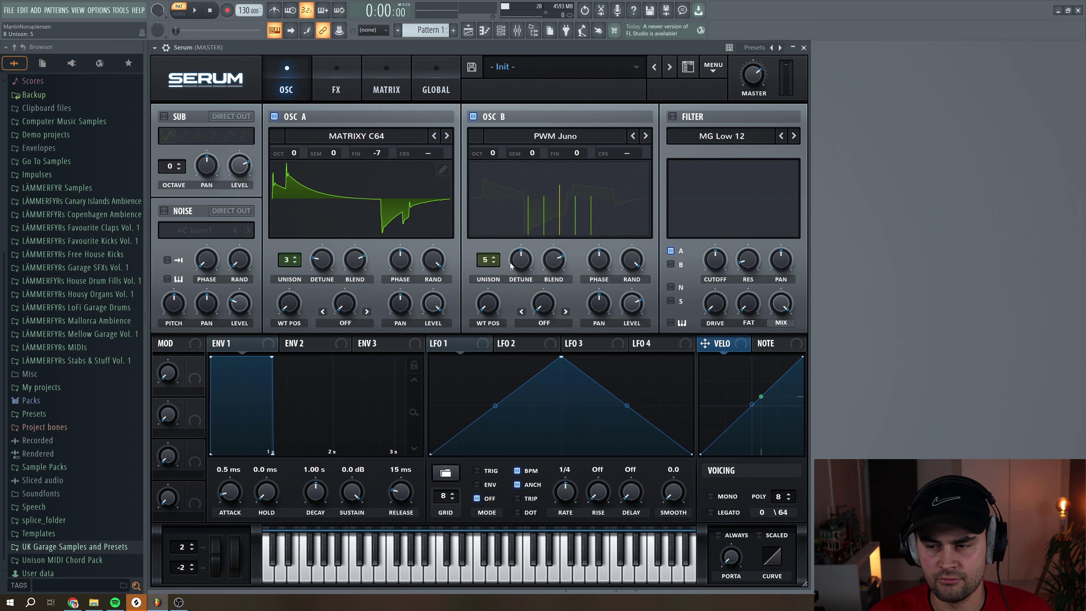
pyautogui.moveTo(521, 259); pyautogui.dragTo(519, 279)
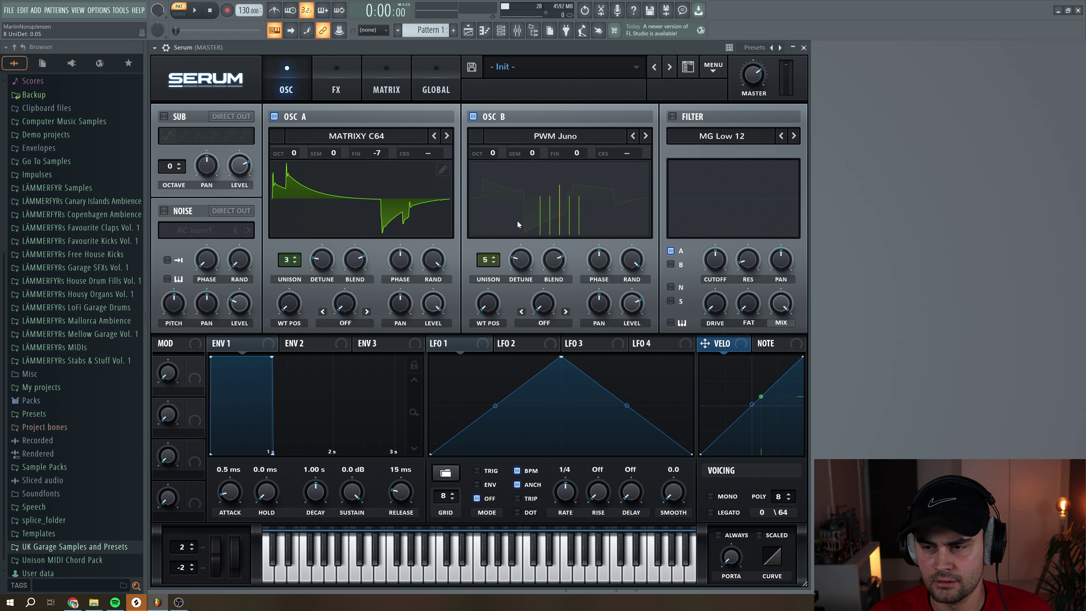
pyautogui.moveTo(495, 159)
pyautogui.moveTo(494, 159); pyautogui.dragTo(494, 166)
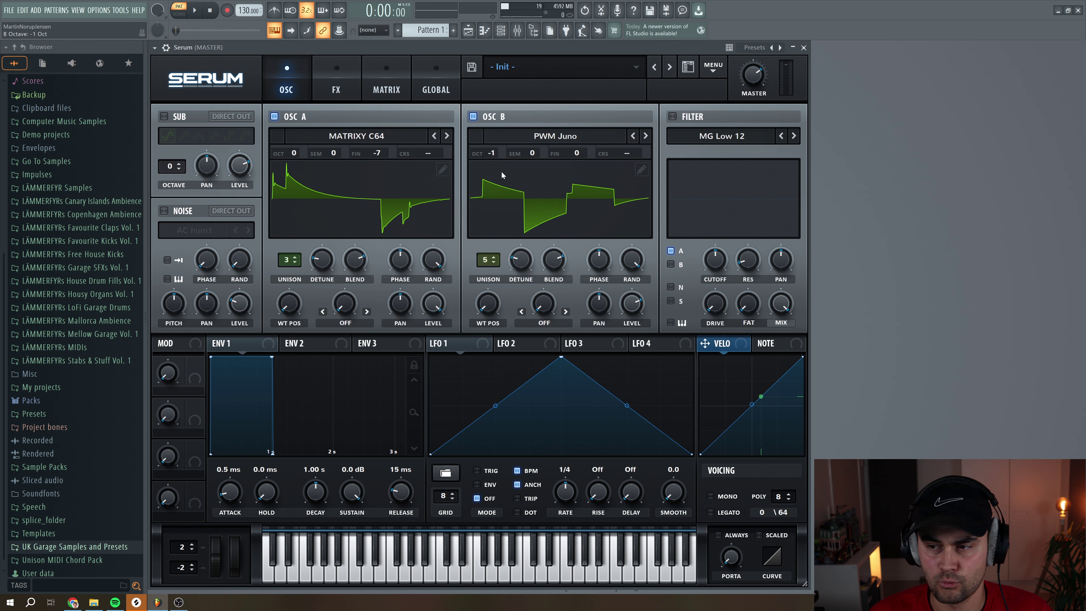
pyautogui.moveTo(575, 158); pyautogui.dragTo(577, 154)
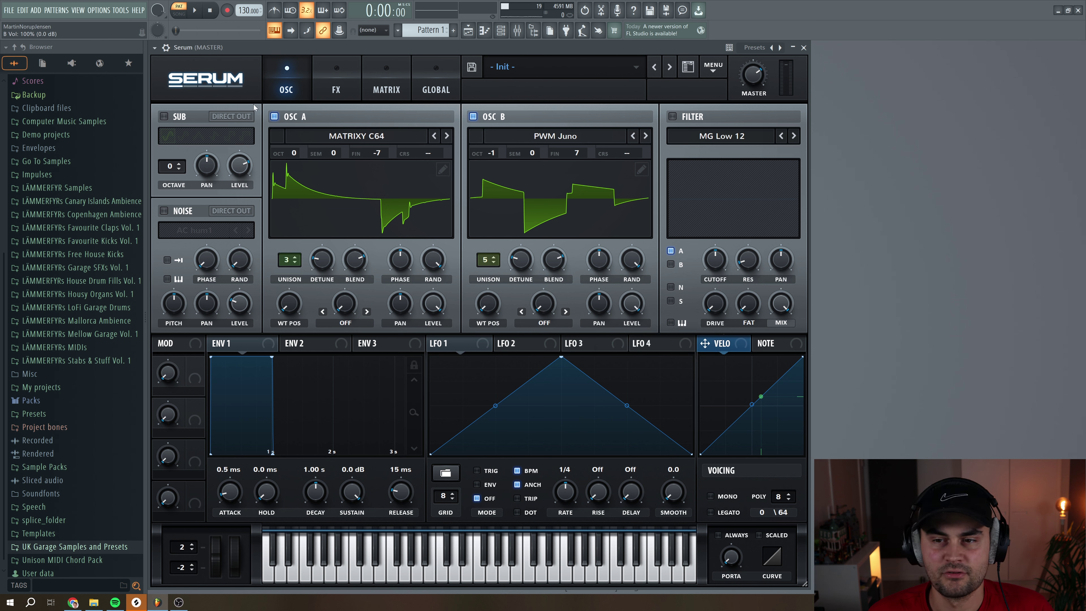
pyautogui.click(198, 11)
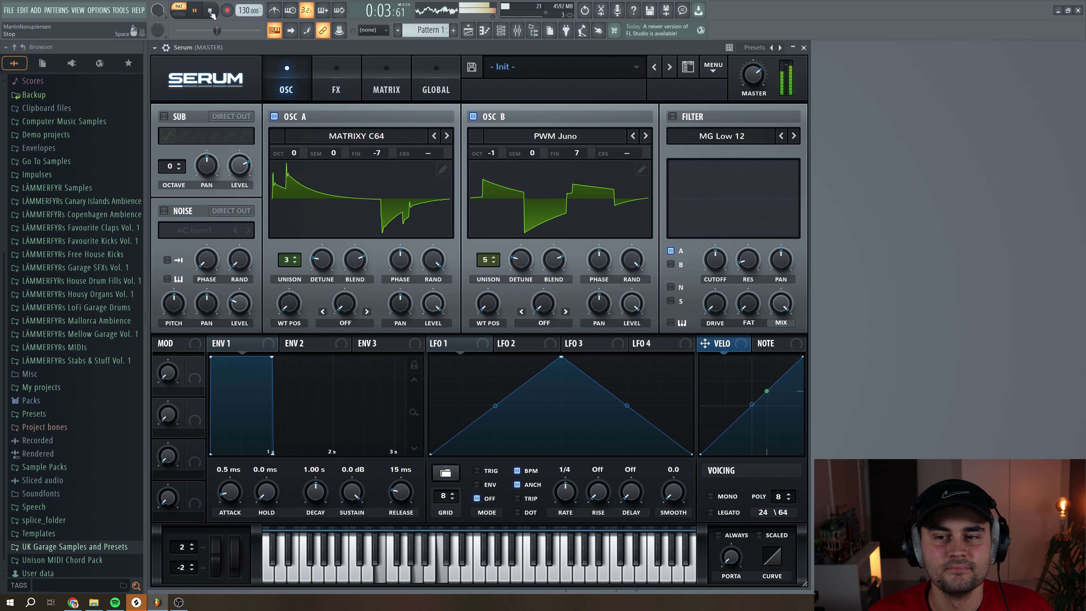
pyautogui.click(210, 13)
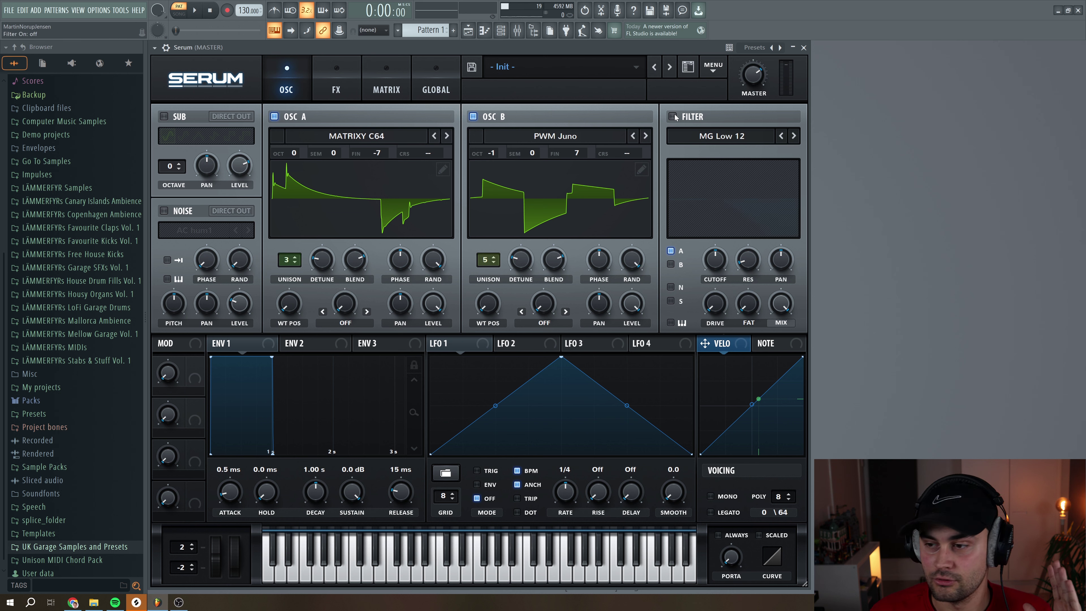
# Step: Turn the filter on and set its type to MG Low 24
pyautogui.click(673, 117)
pyautogui.click(793, 136)
pyautogui.click(793, 136)
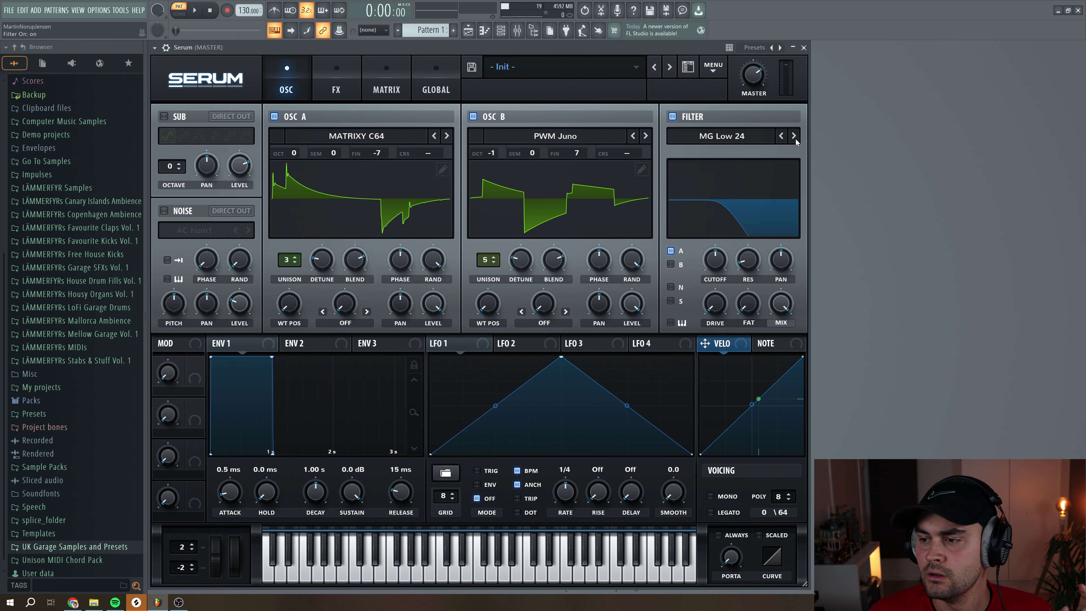
# Step: Lower the cutoff, raise the fat amount, route oscillator B through the filter, and audition
pyautogui.moveTo(716, 261); pyautogui.dragTo(715, 262)
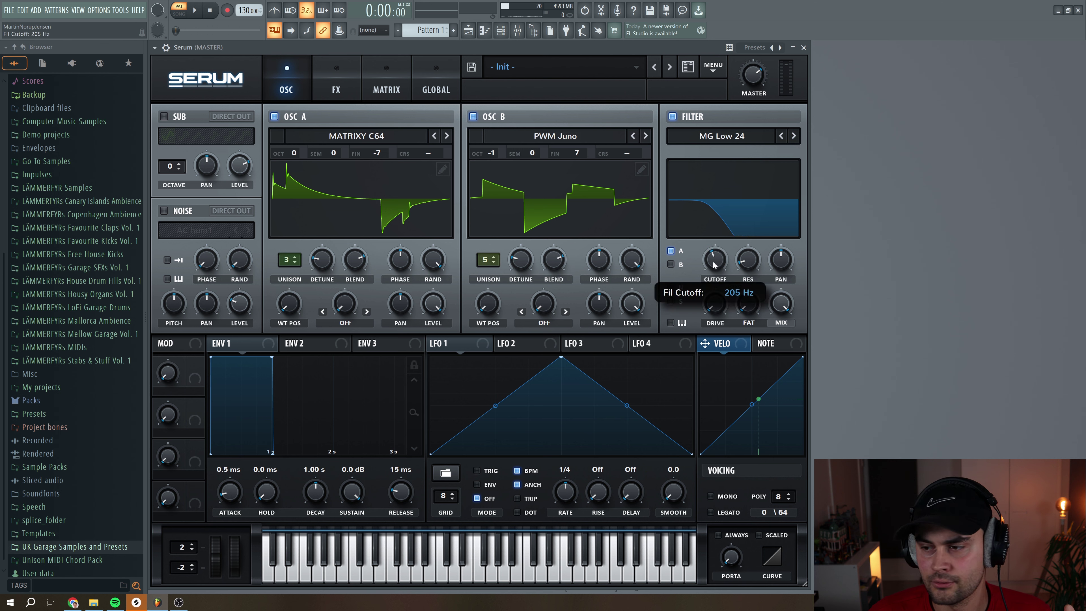
pyautogui.moveTo(747, 269)
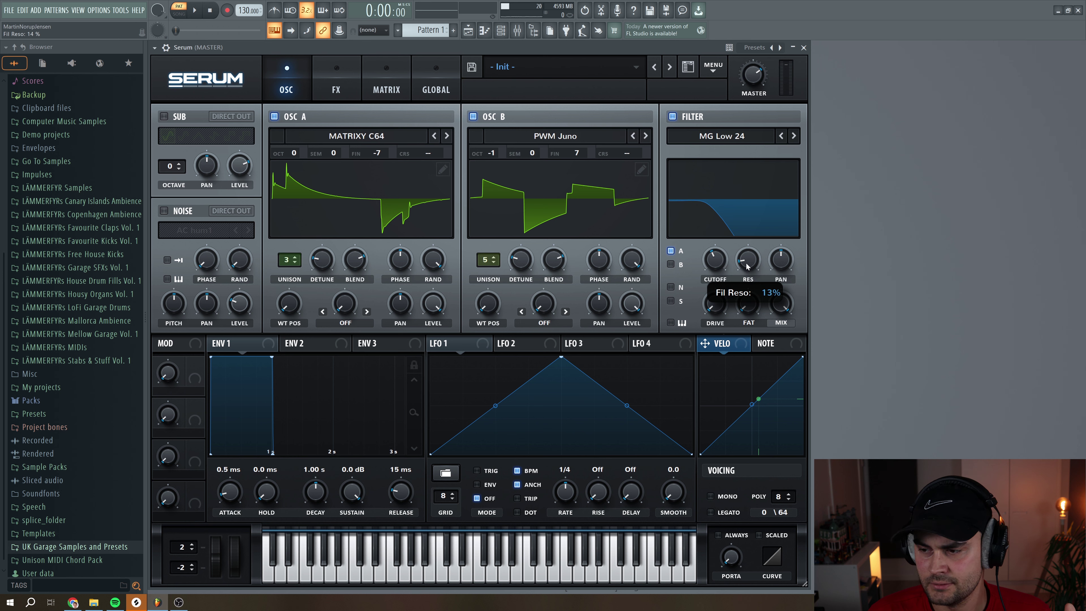
pyautogui.moveTo(749, 311); pyautogui.dragTo(715, 305)
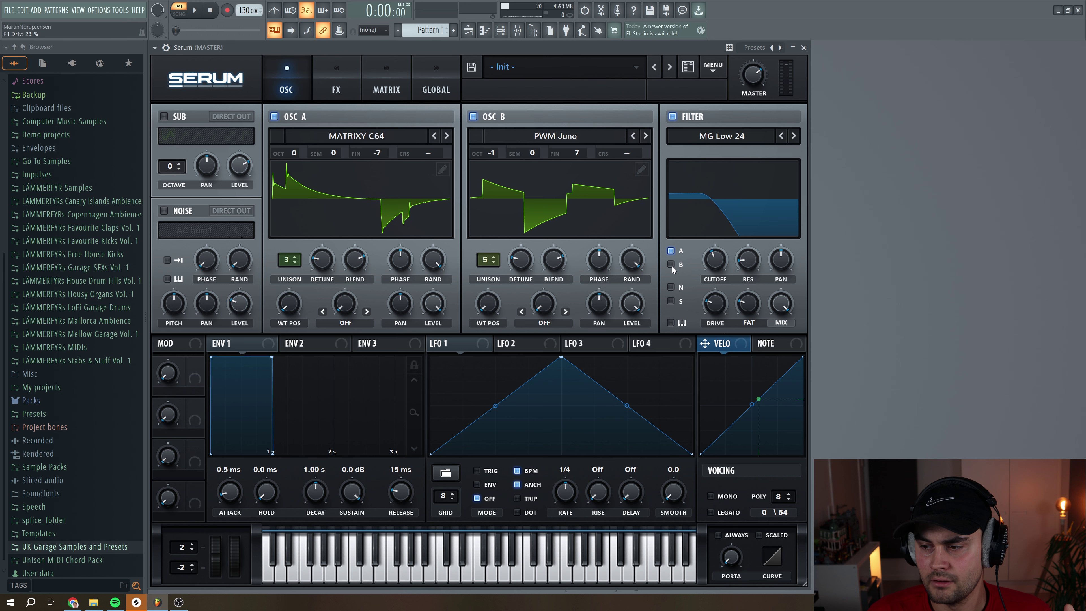
pyautogui.click(671, 265)
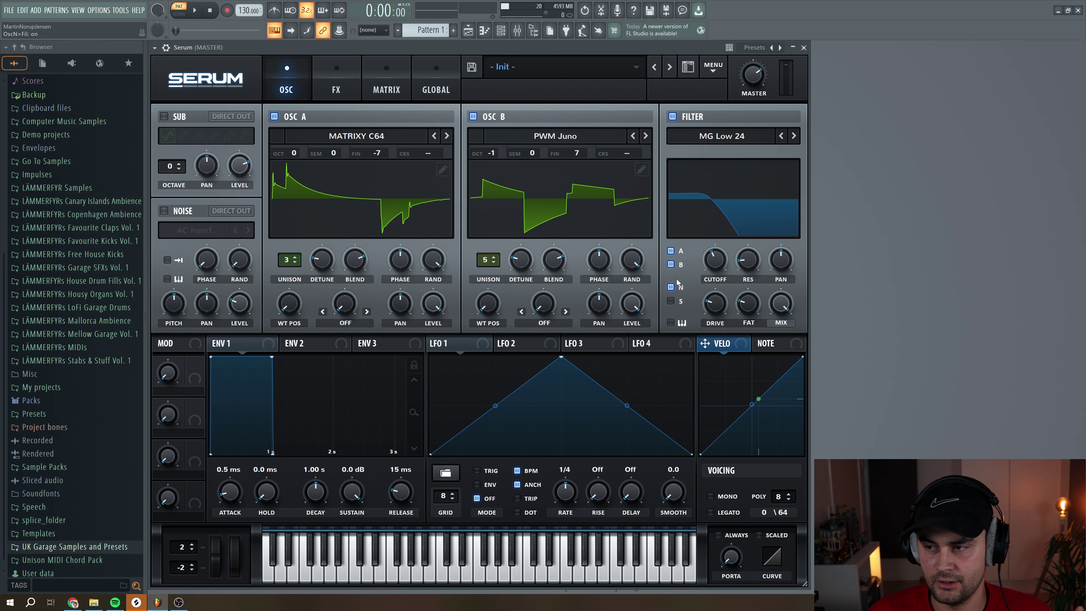
pyautogui.click(194, 10)
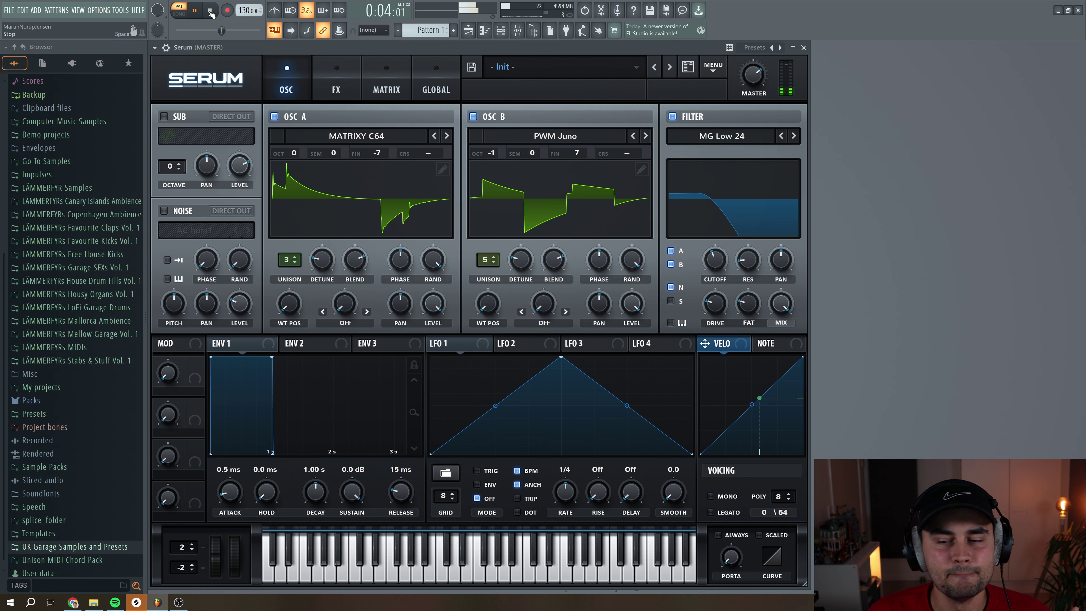
pyautogui.click(210, 10)
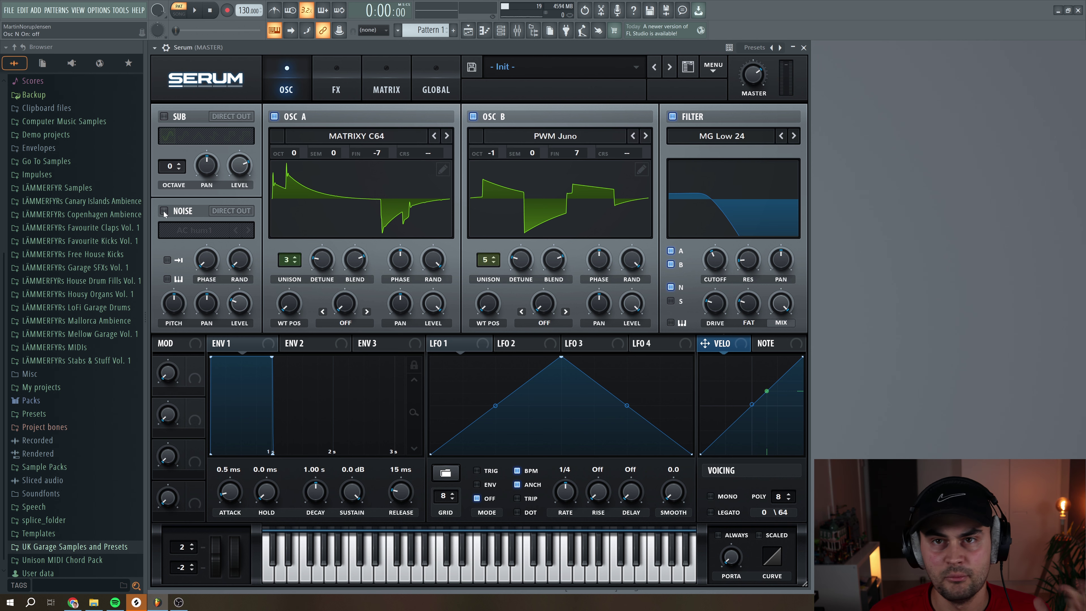
# Step: Enable noise with the Analog BrightWhite sample, lower its level, and raise random phase to 49%
pyautogui.click(164, 212)
pyautogui.click(192, 231)
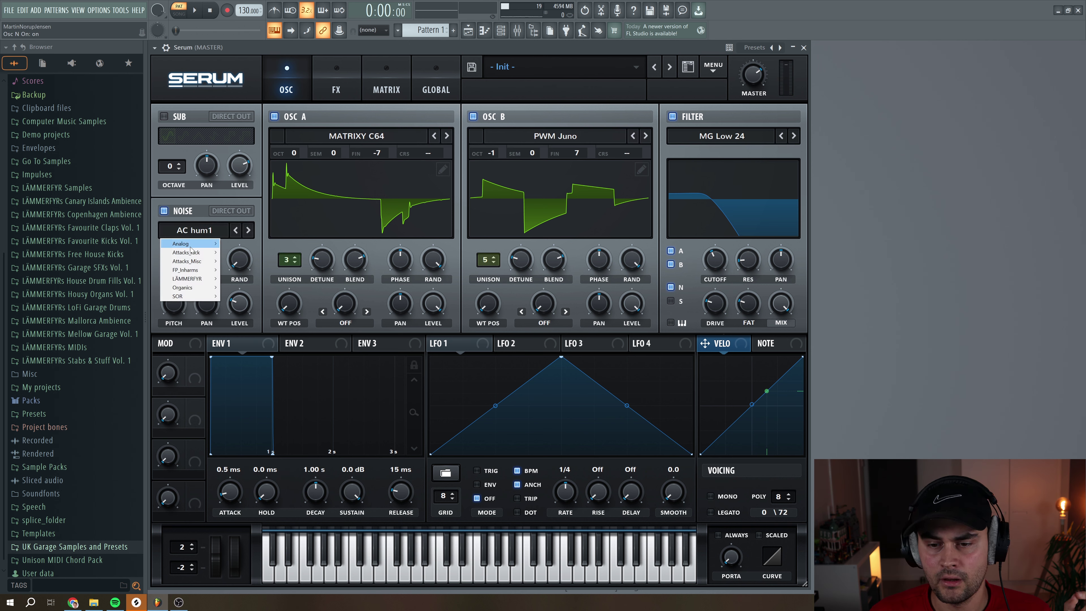
pyautogui.moveTo(193, 246)
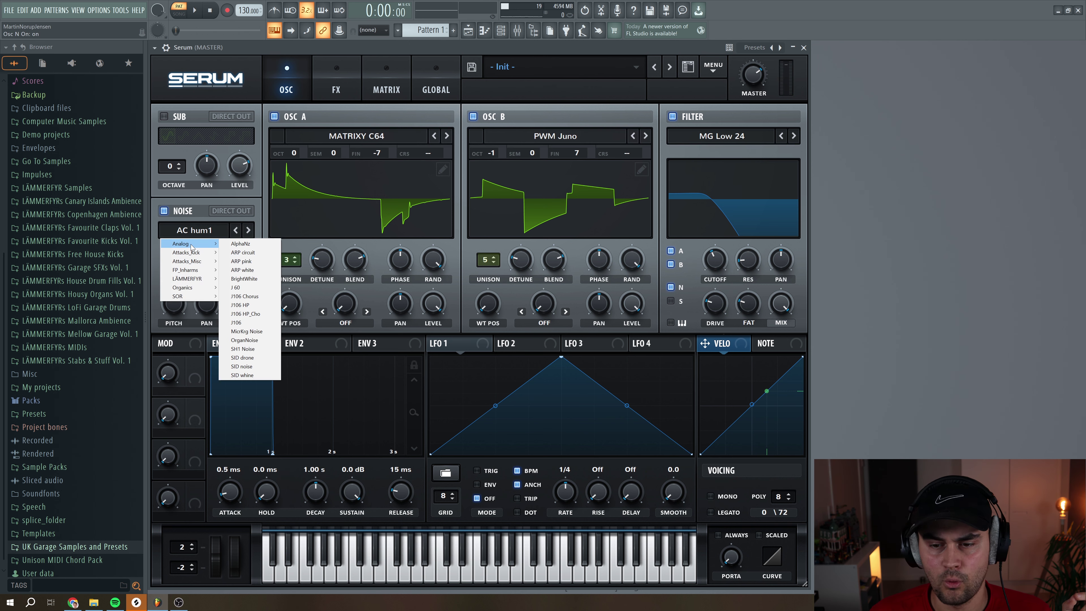
pyautogui.click(242, 278)
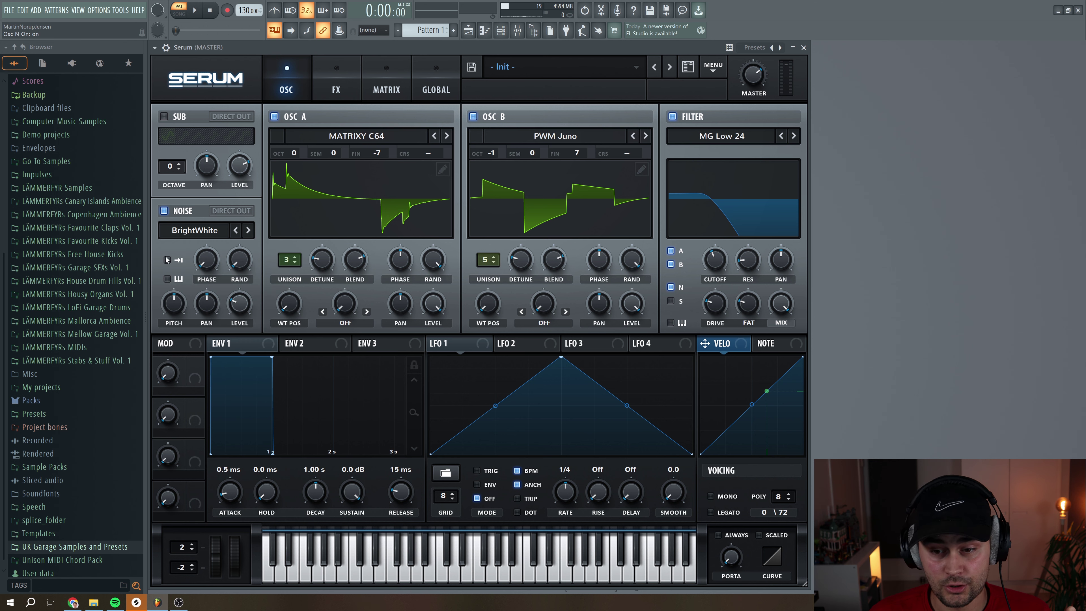
pyautogui.moveTo(239, 304); pyautogui.dragTo(245, 325)
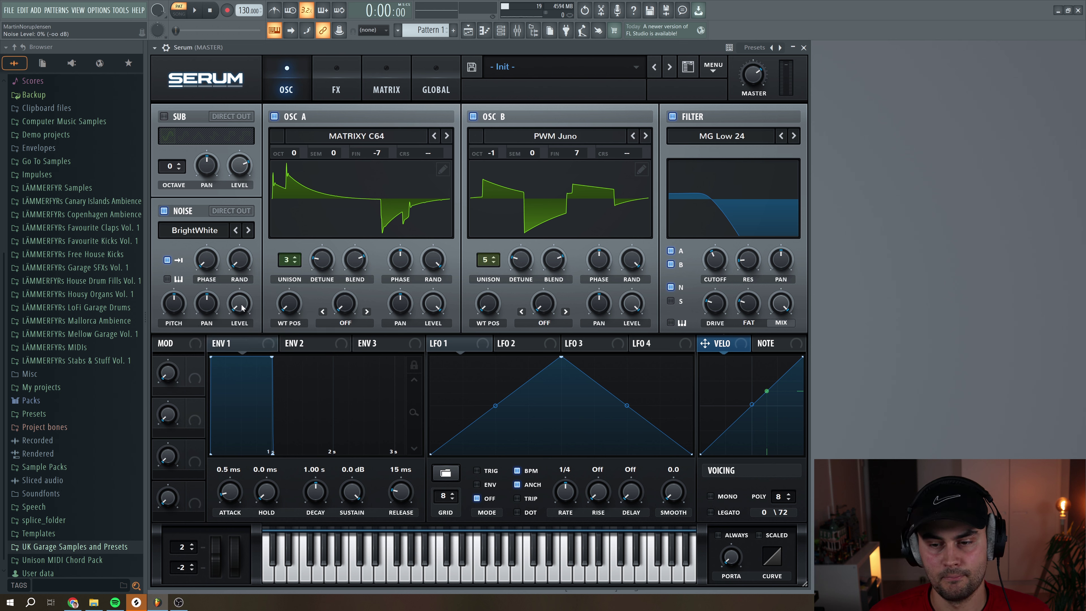
pyautogui.moveTo(237, 268); pyautogui.dragTo(242, 257)
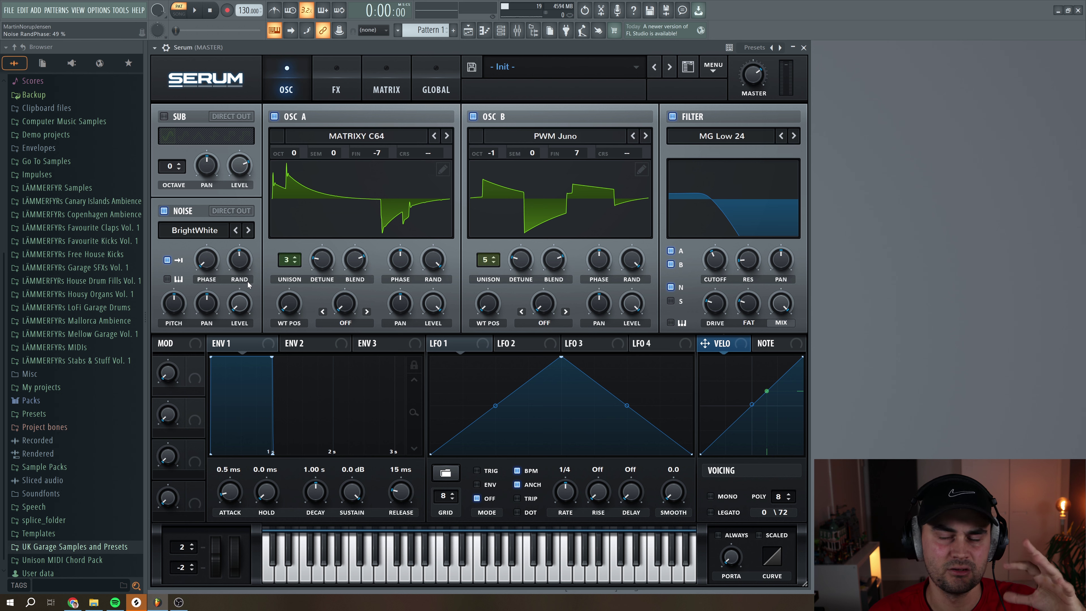
# Step: Give envelope 1 a 1.52 s decay, -6.6 dB sustain and 245 ms release, and audition
pyautogui.click(244, 345)
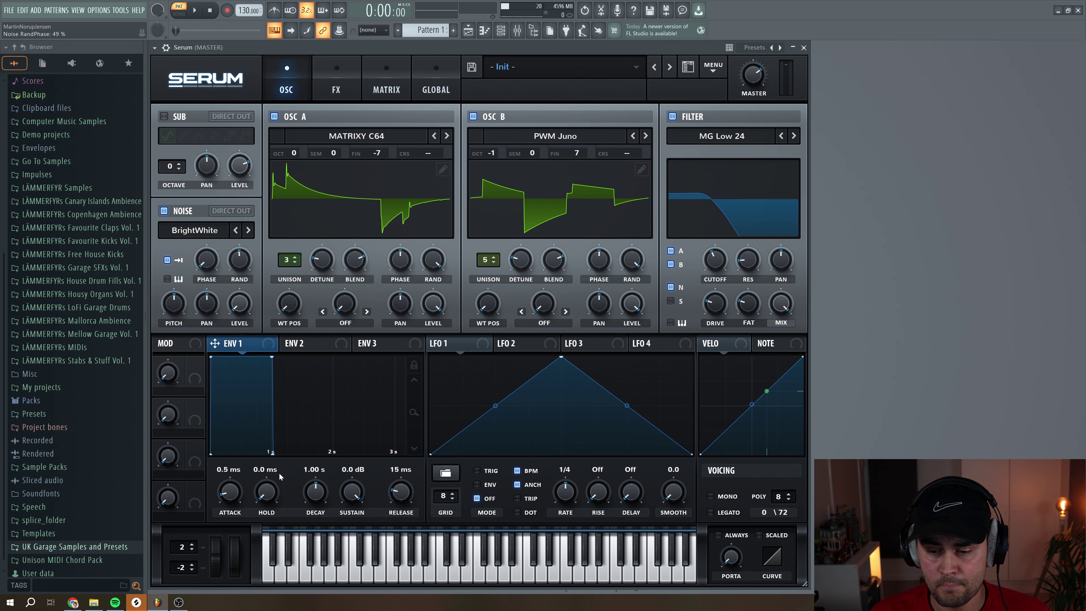
pyautogui.moveTo(318, 502); pyautogui.dragTo(400, 489)
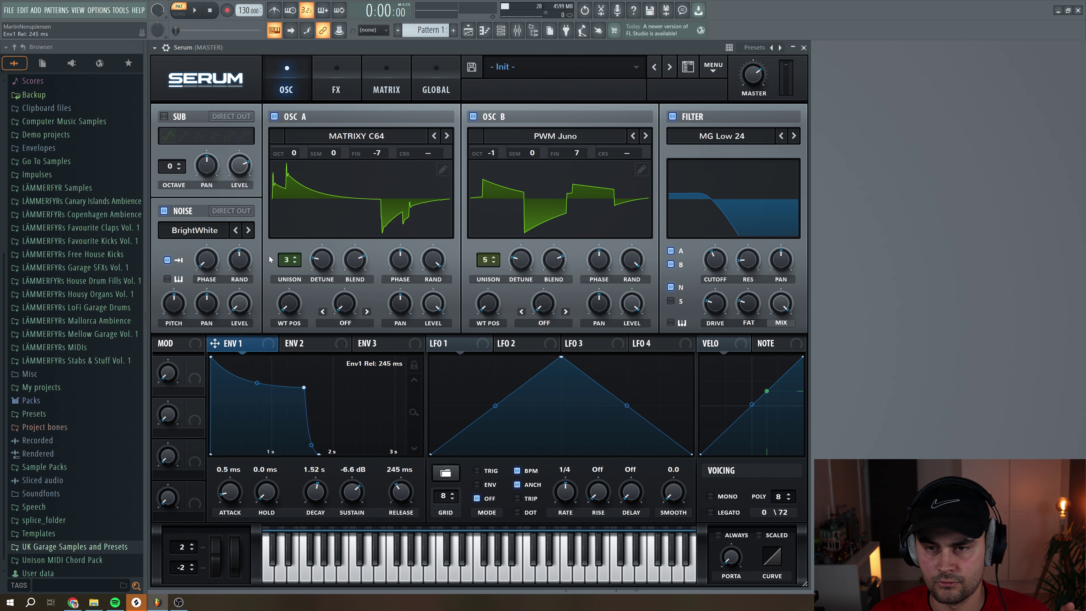
pyautogui.click(196, 10)
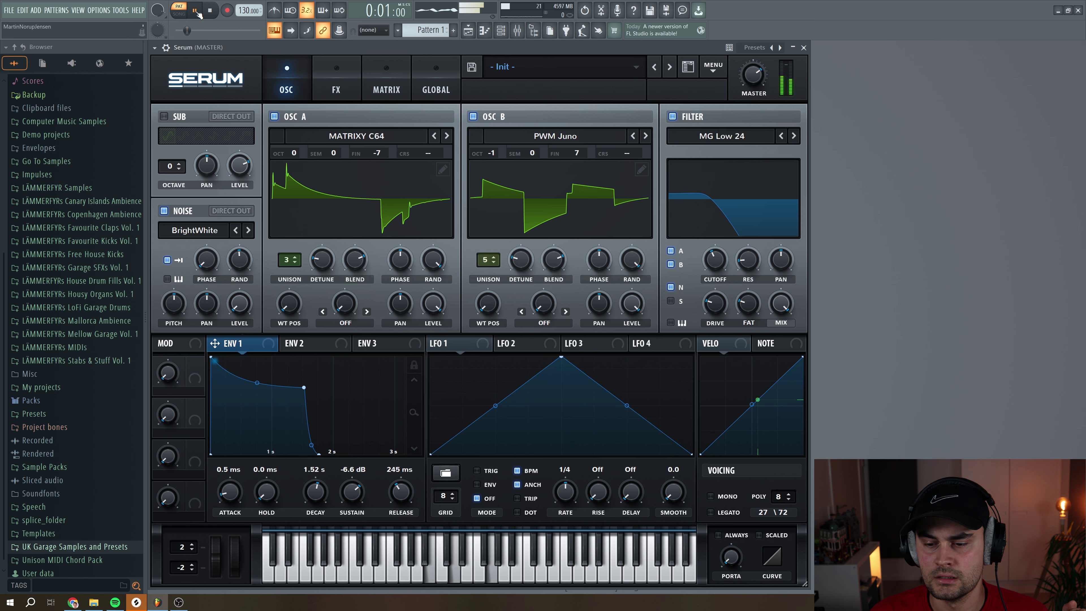
pyautogui.click(211, 10)
pyautogui.click(314, 347)
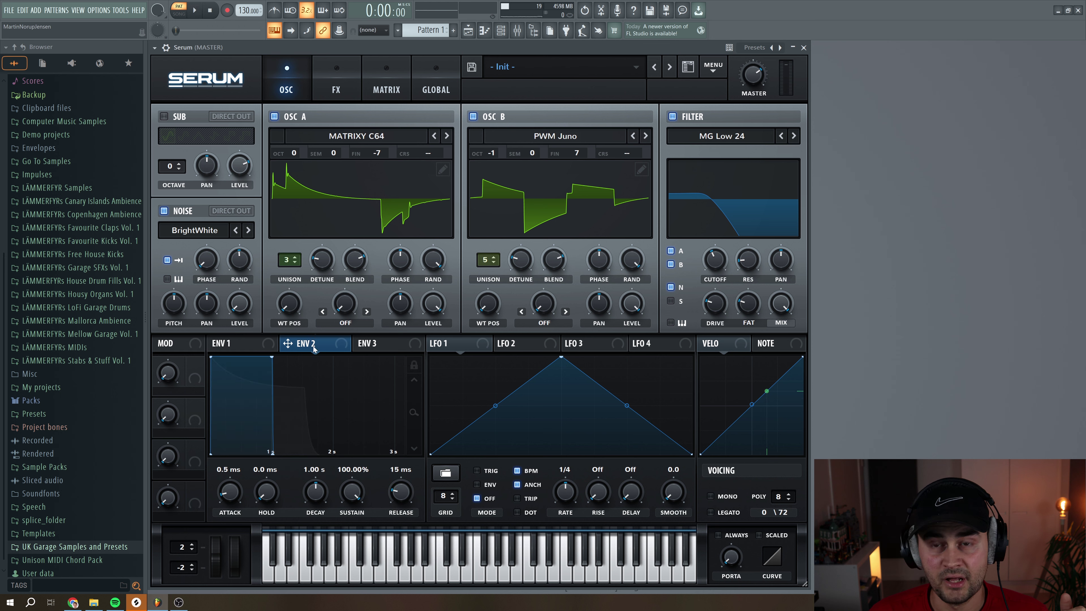
# Step: Set envelope 2 to 66.67% sustain, 1.19 s decay, 108 ms release, modulating cutoff by 46
pyautogui.moveTo(352, 492); pyautogui.dragTo(393, 498)
pyautogui.moveTo(317, 507); pyautogui.dragTo(314, 495)
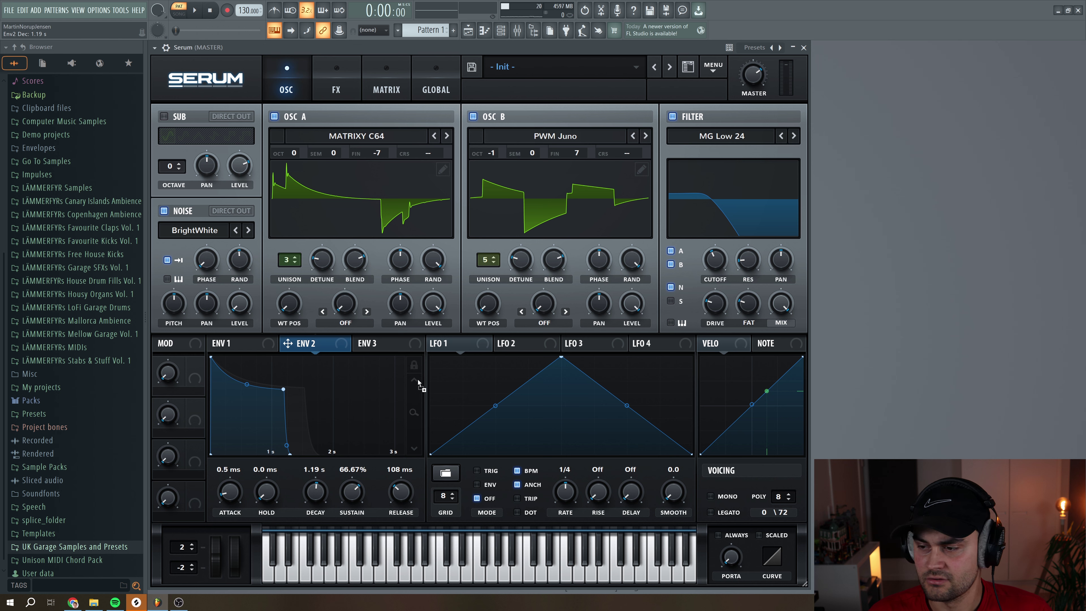
pyautogui.moveTo(419, 383); pyautogui.dragTo(708, 254)
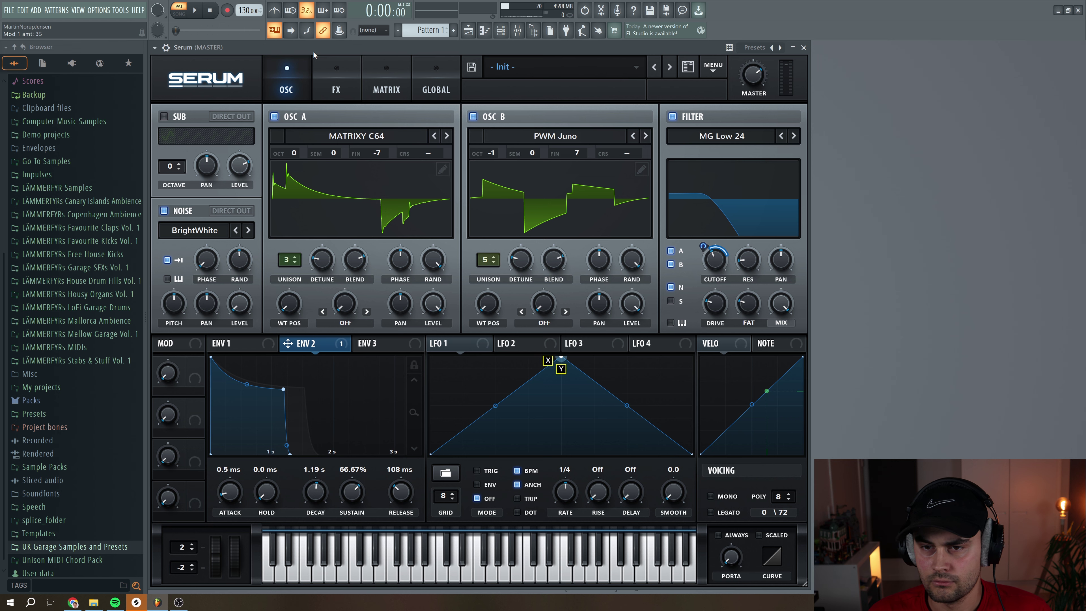
pyautogui.press('space')
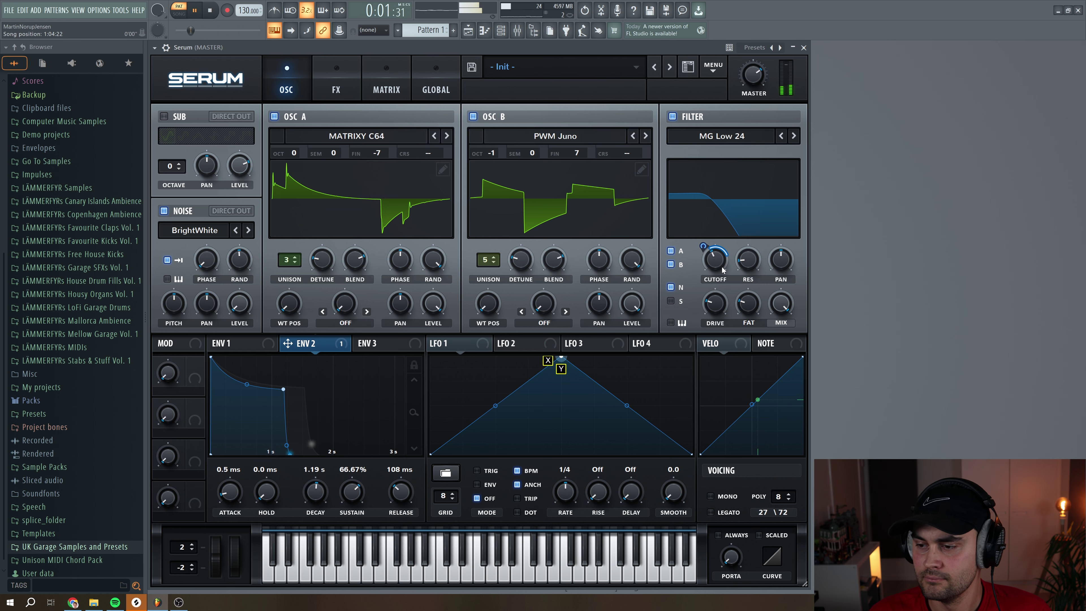
pyautogui.moveTo(703, 246); pyautogui.dragTo(707, 239)
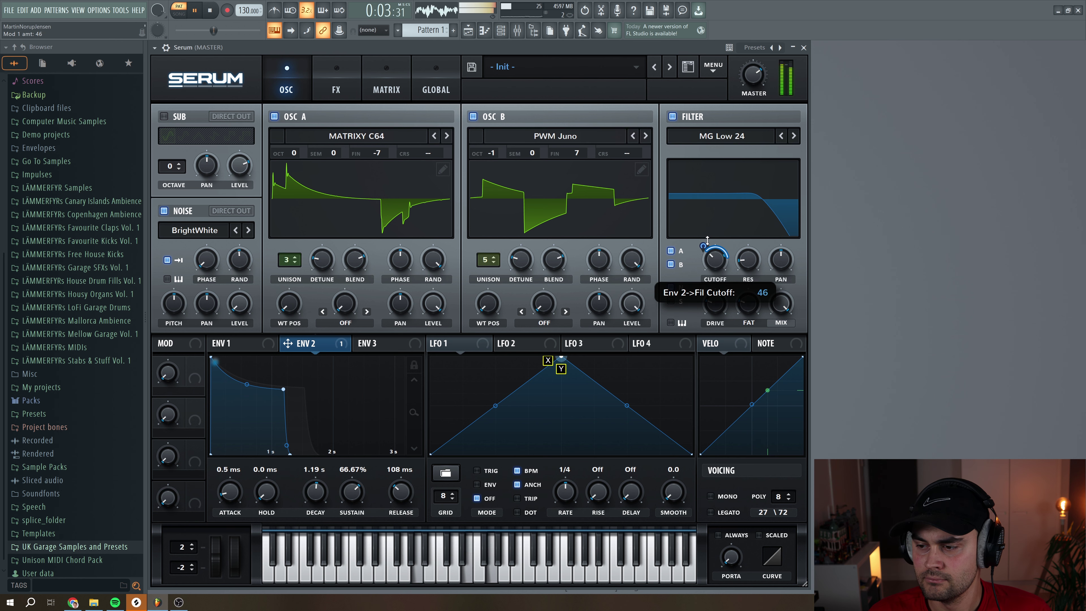
pyautogui.press('space')
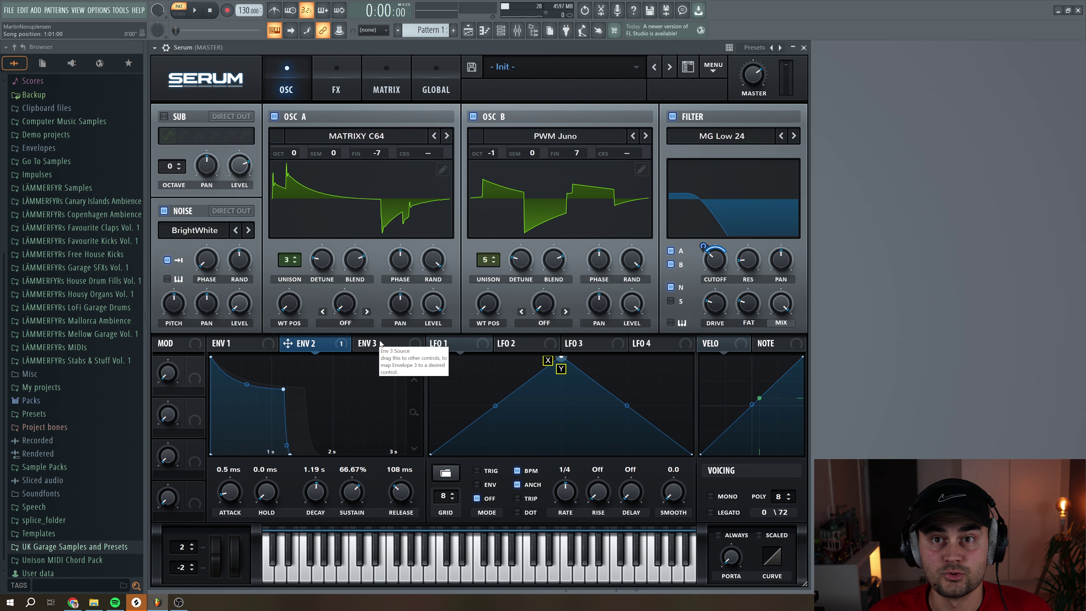
# Step: Set envelope 3 to 0% sustain and a 494 ms decay
pyautogui.click(382, 345)
pyautogui.moveTo(352, 492); pyautogui.dragTo(358, 578)
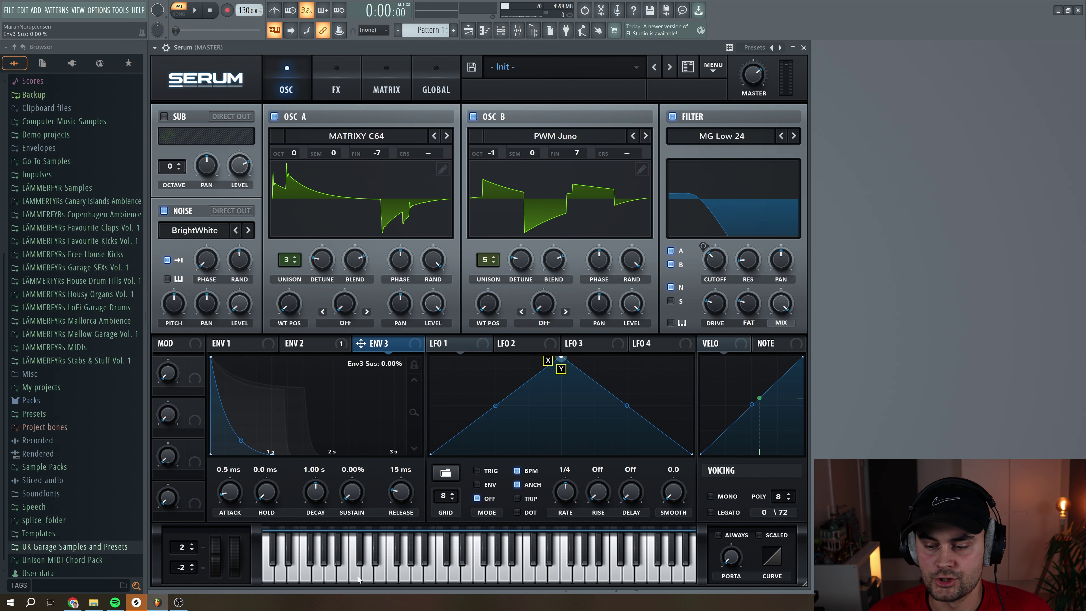
pyautogui.moveTo(324, 502); pyautogui.dragTo(316, 501)
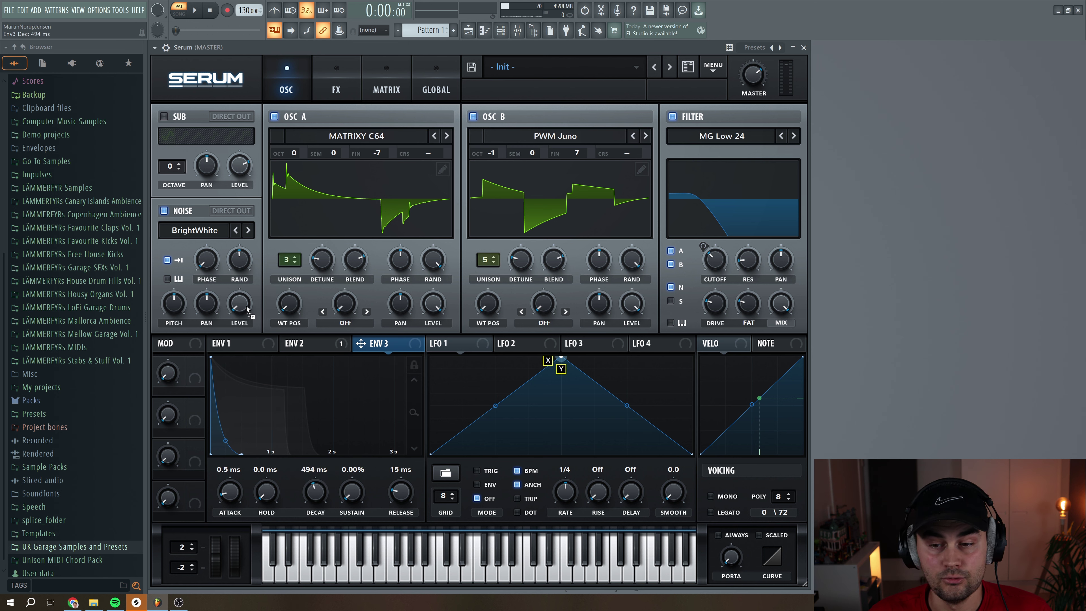
# Step: Route envelope 3 to the noise level at amount 82, and reshape LFO 1 into a rising ramp
pyautogui.moveTo(243, 307)
pyautogui.mouseDown()
pyautogui.moveTo(235, 292)
pyautogui.moveTo(236, 301)
pyautogui.mouseUp()
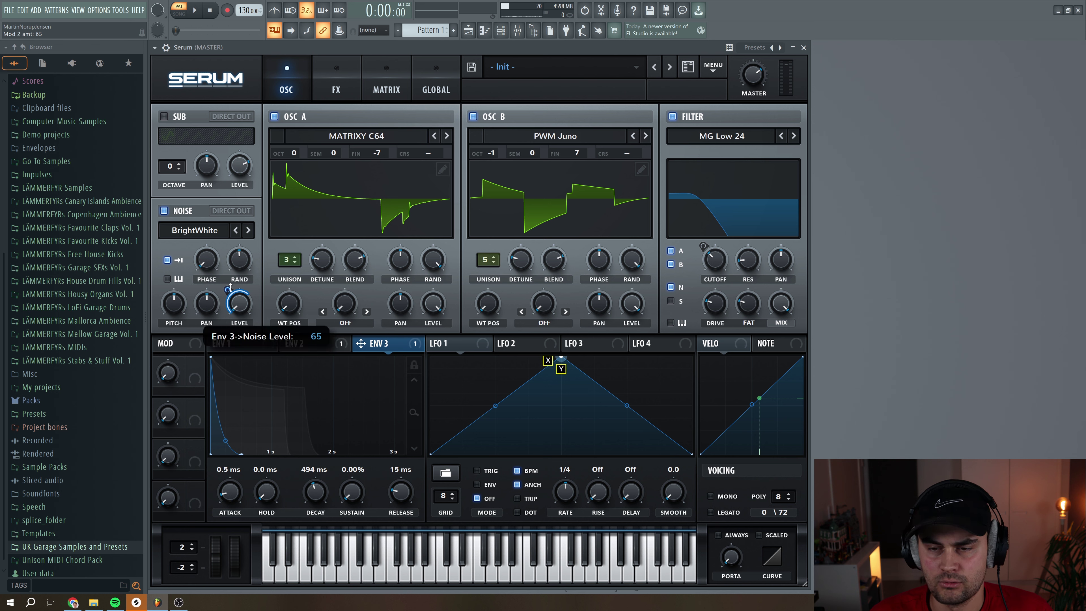
pyautogui.press('space')
pyautogui.moveTo(225, 291); pyautogui.dragTo(234, 286)
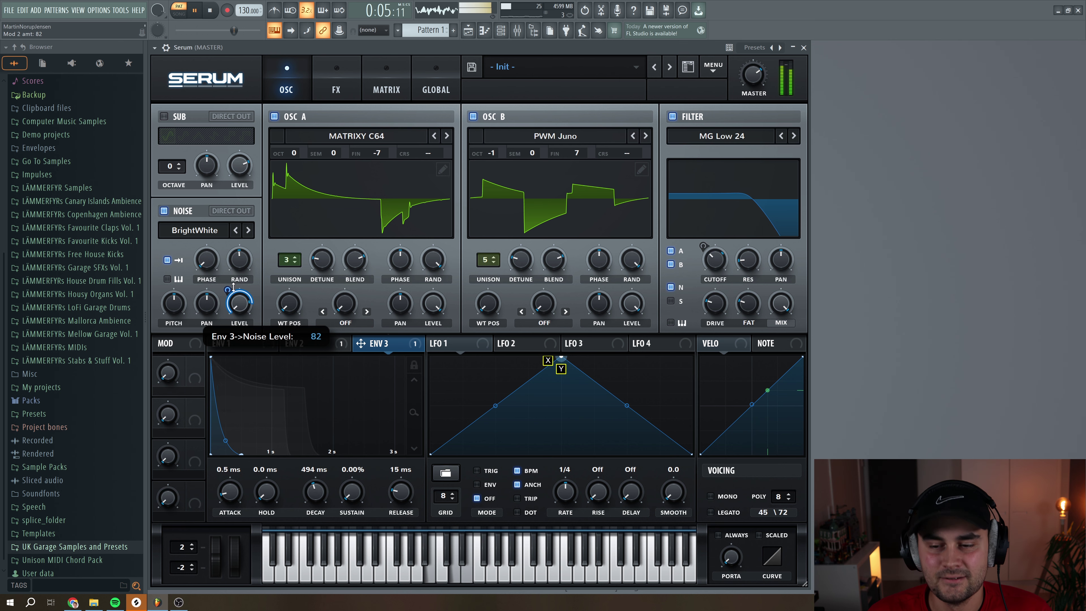
pyautogui.press('space')
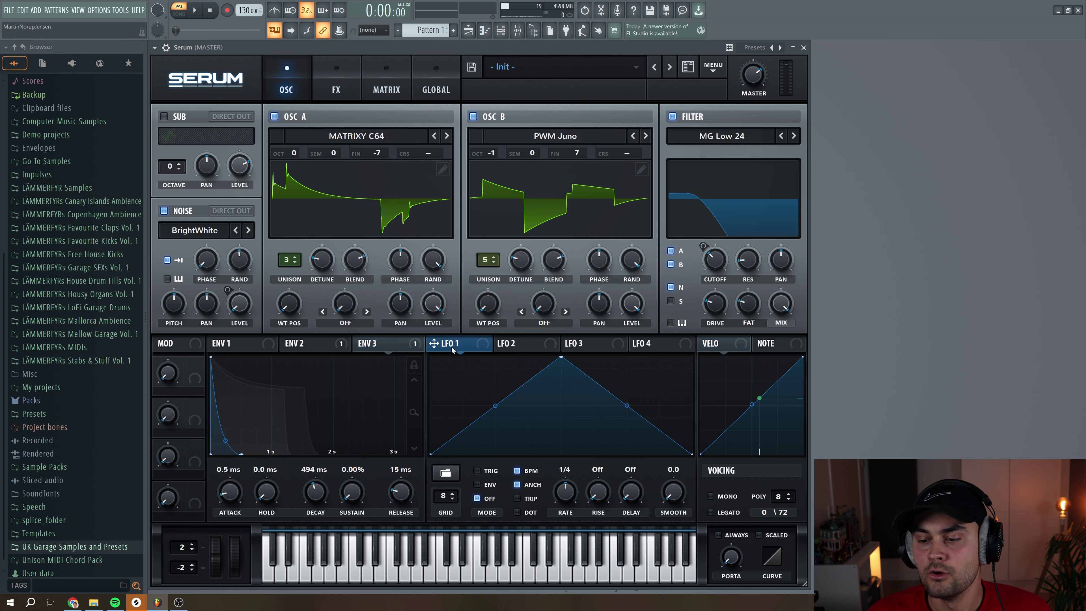
pyautogui.moveTo(561, 356); pyautogui.dragTo(700, 348)
# Step: Make LFO 1 a concave ramp at a free 0.5 Hz modulating oscillator A's wavetable position
pyautogui.moveTo(562, 408); pyautogui.dragTo(564, 417)
pyautogui.click(517, 470)
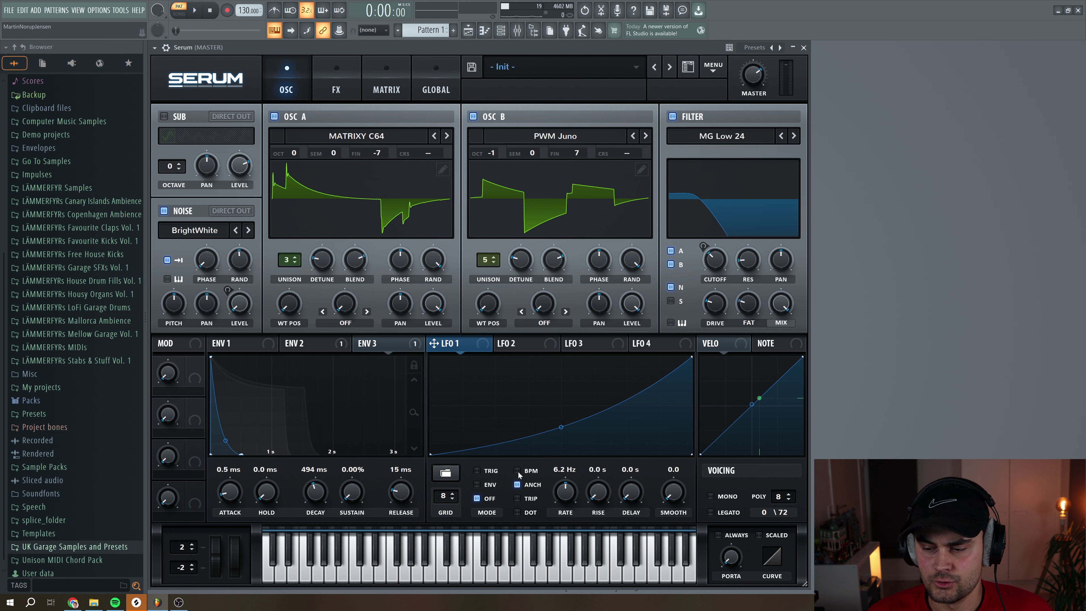
pyautogui.moveTo(569, 503); pyautogui.dragTo(568, 502)
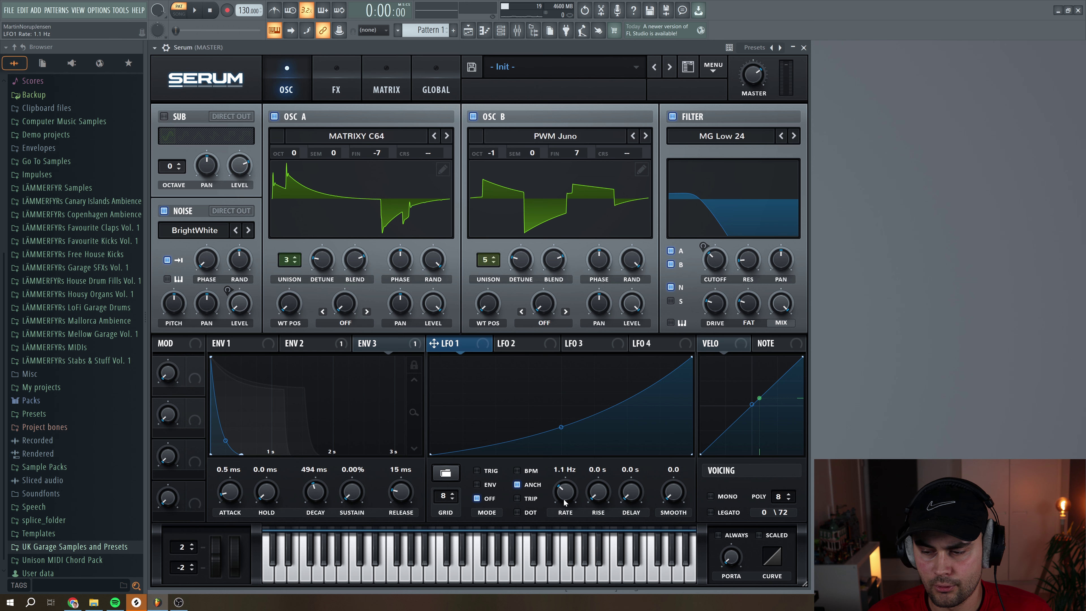
pyautogui.moveTo(433, 343); pyautogui.dragTo(288, 305)
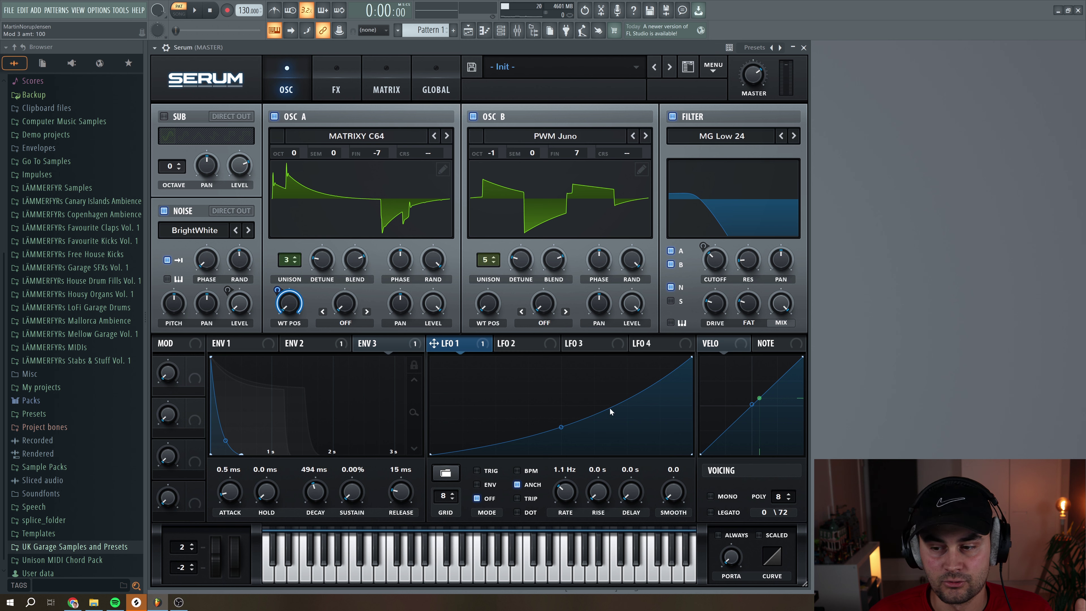
# Step: Audition the wavetable sweep in 3D view with the filter off, then re-enable the filter
pyautogui.click(361, 215)
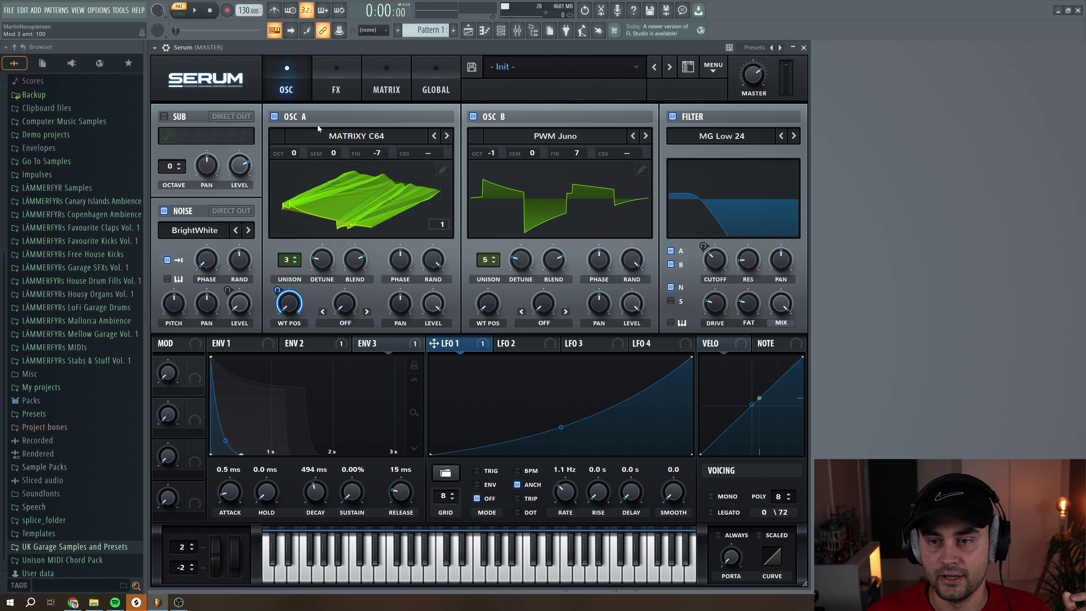
pyautogui.click(672, 117)
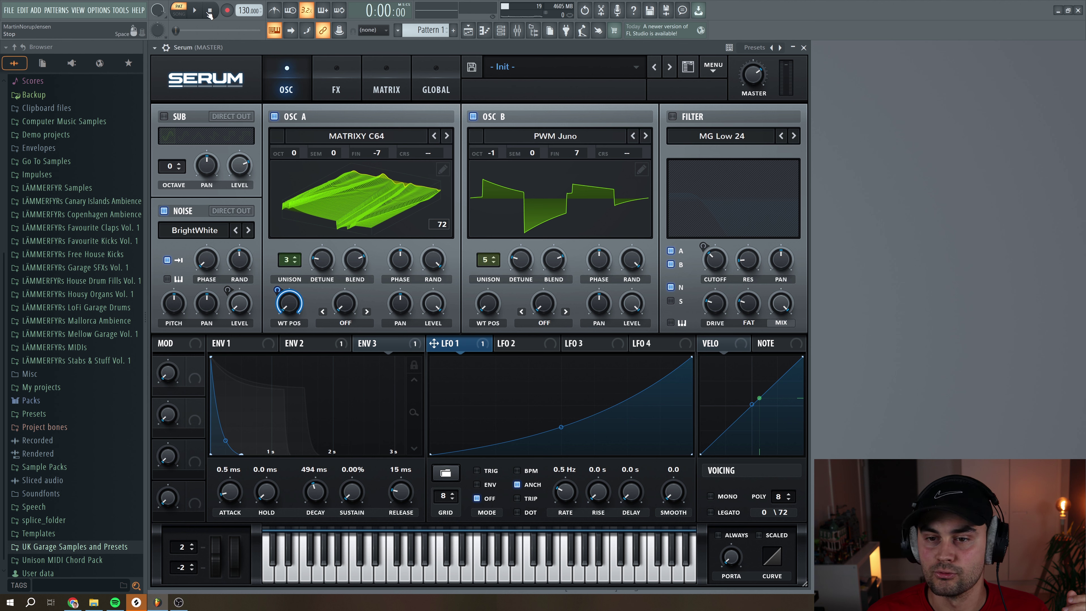
pyautogui.click(197, 11)
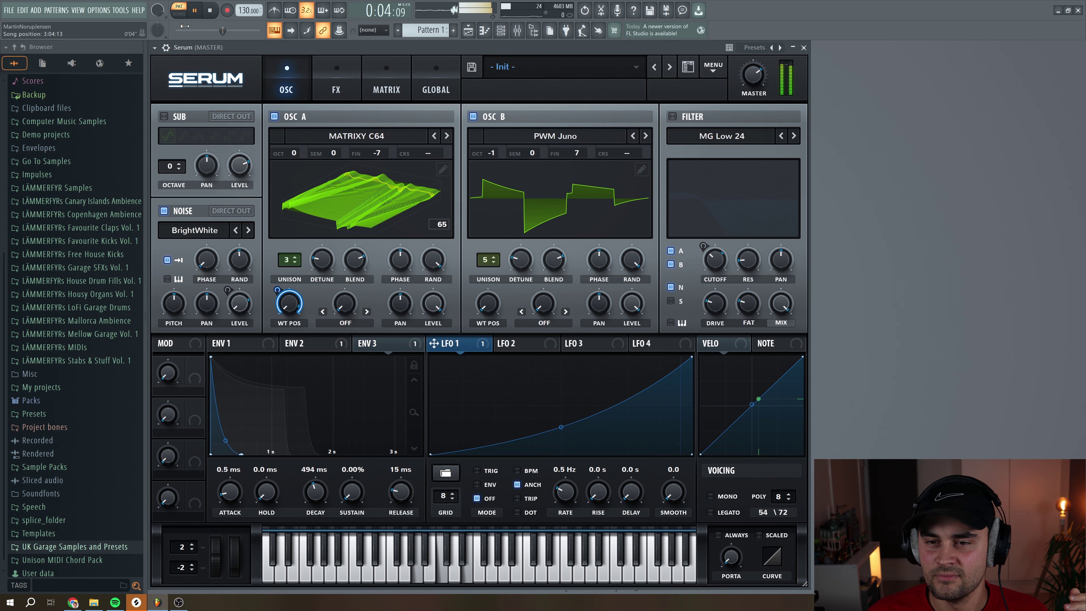
pyautogui.press('space')
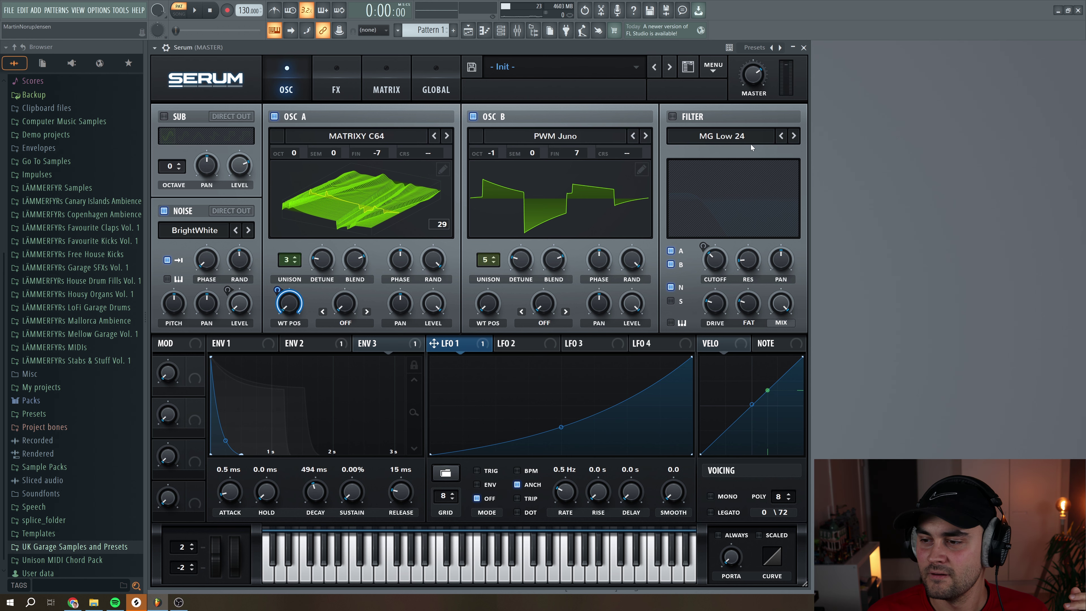
pyautogui.click(672, 117)
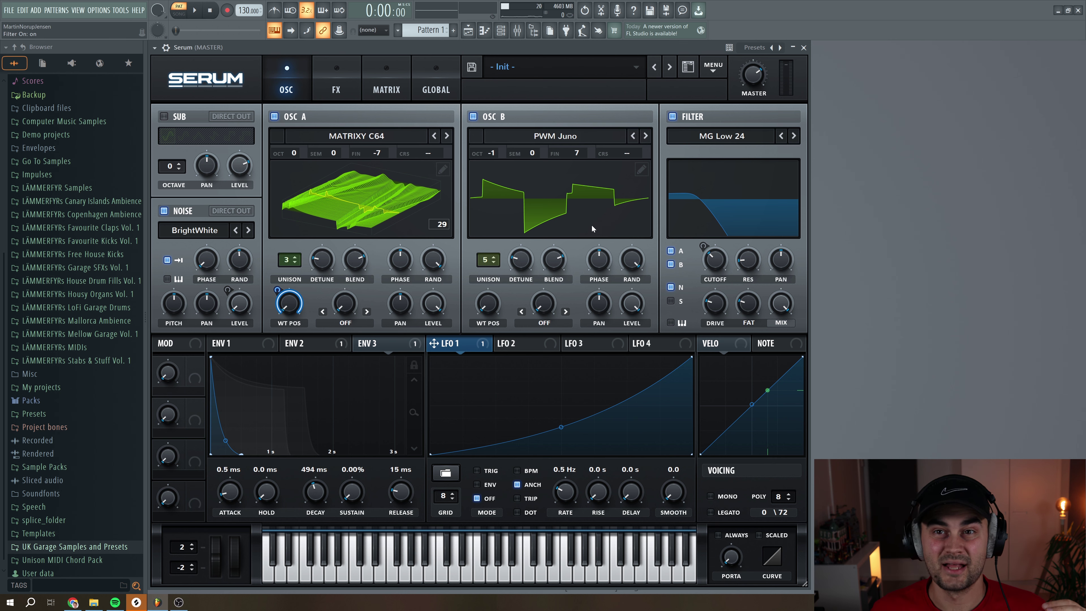
pyautogui.click(521, 344)
pyautogui.click(445, 472)
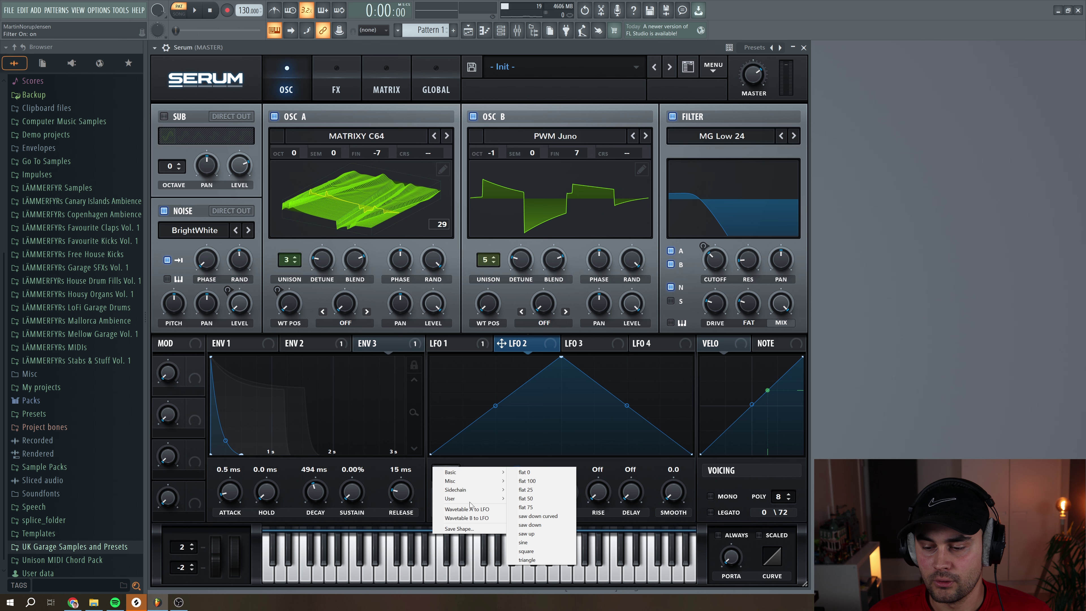
# Step: Load the User random shape into LFO 2 and free its rate from the tempo
pyautogui.moveTo(476, 498)
pyautogui.click(528, 498)
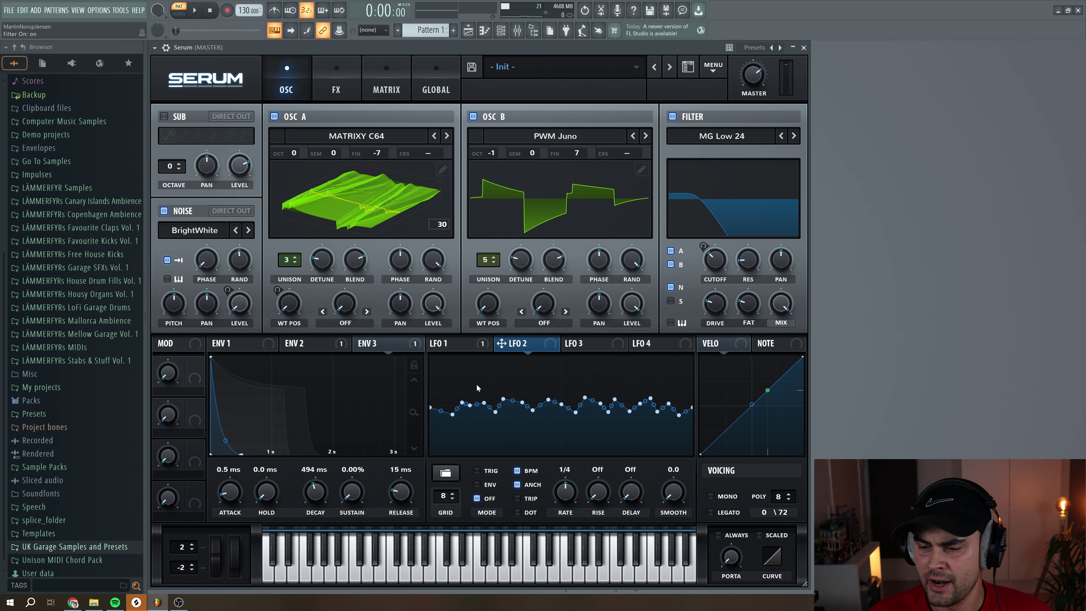
pyautogui.click(517, 470)
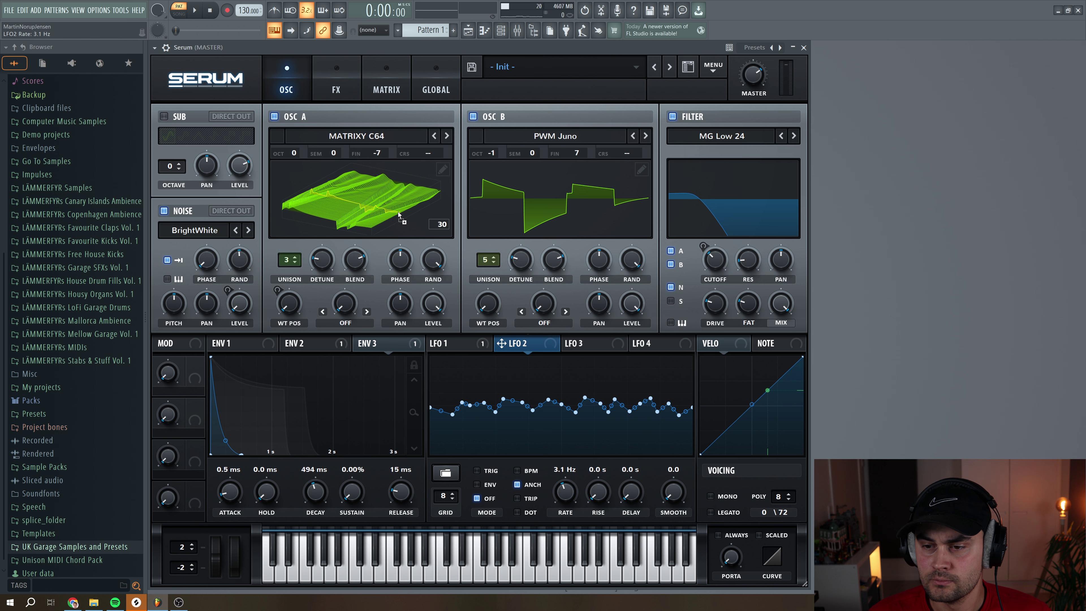
# Step: Route LFO 2 to oscillator A's fine tuning with depth 30, and audition
pyautogui.moveTo(393, 153); pyautogui.dragTo(395, 158)
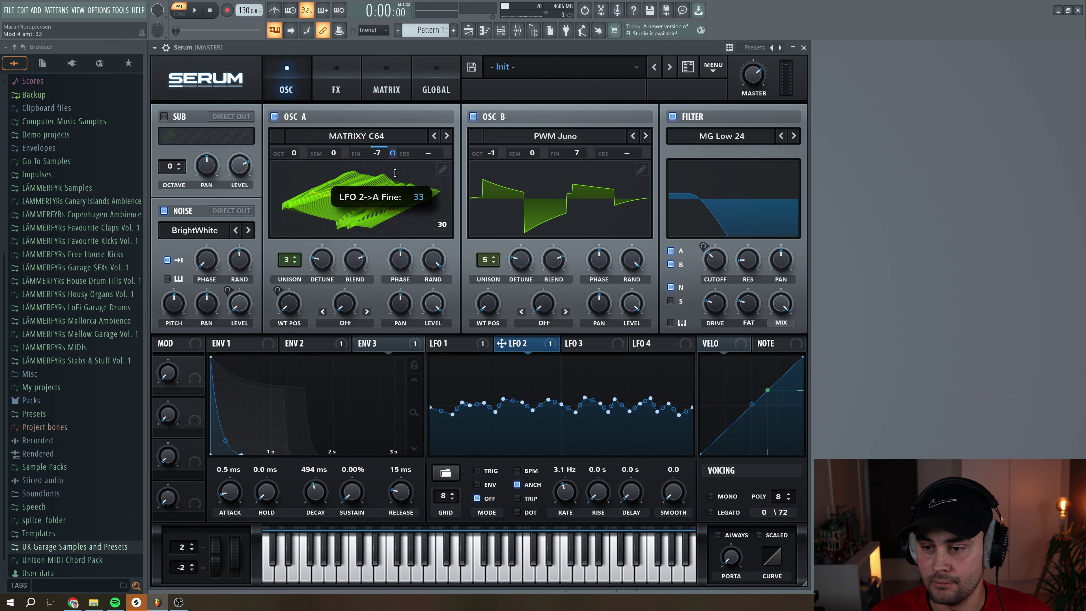
pyautogui.moveTo(395, 176); pyautogui.dragTo(395, 177)
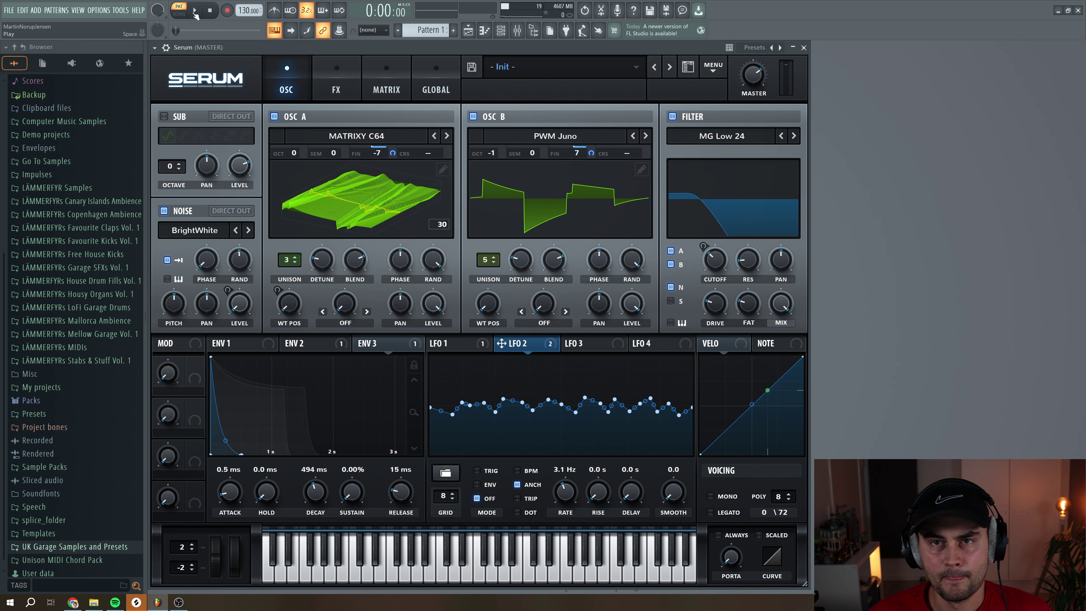
pyautogui.click(195, 15)
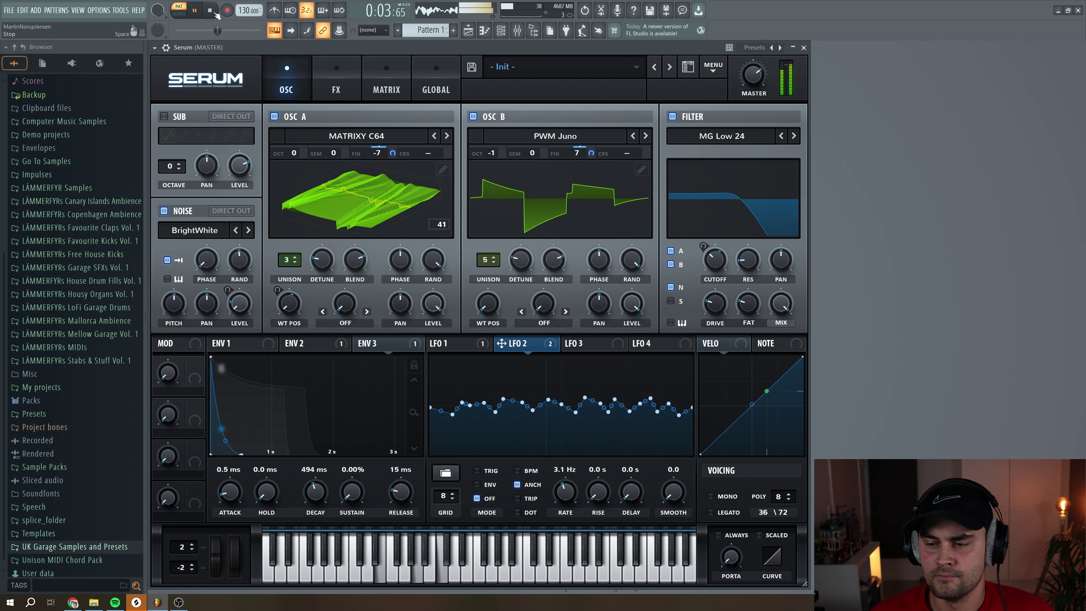
pyautogui.click(215, 13)
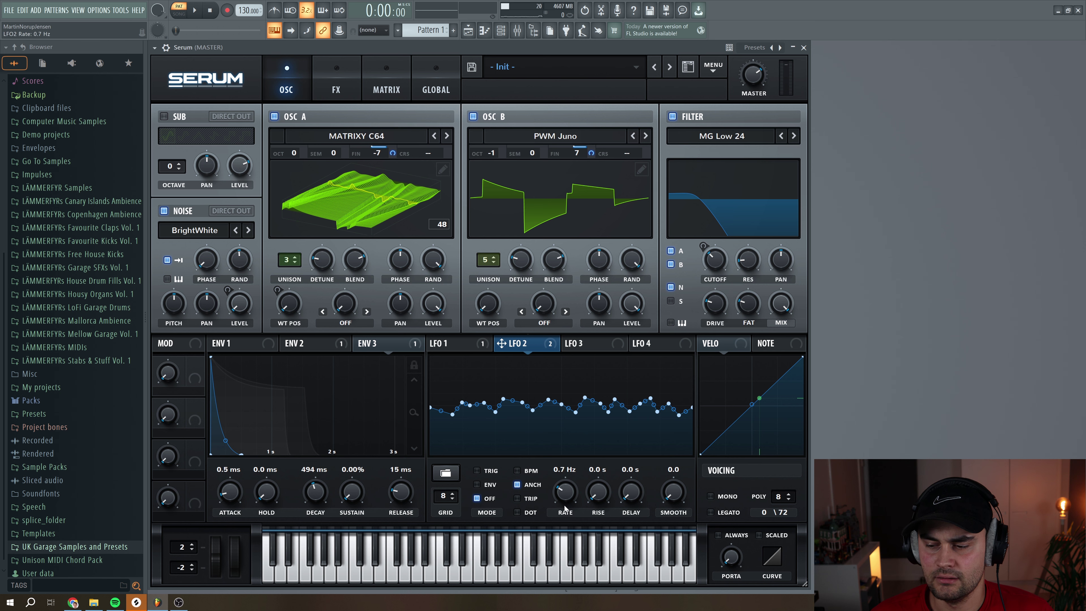
pyautogui.click(588, 343)
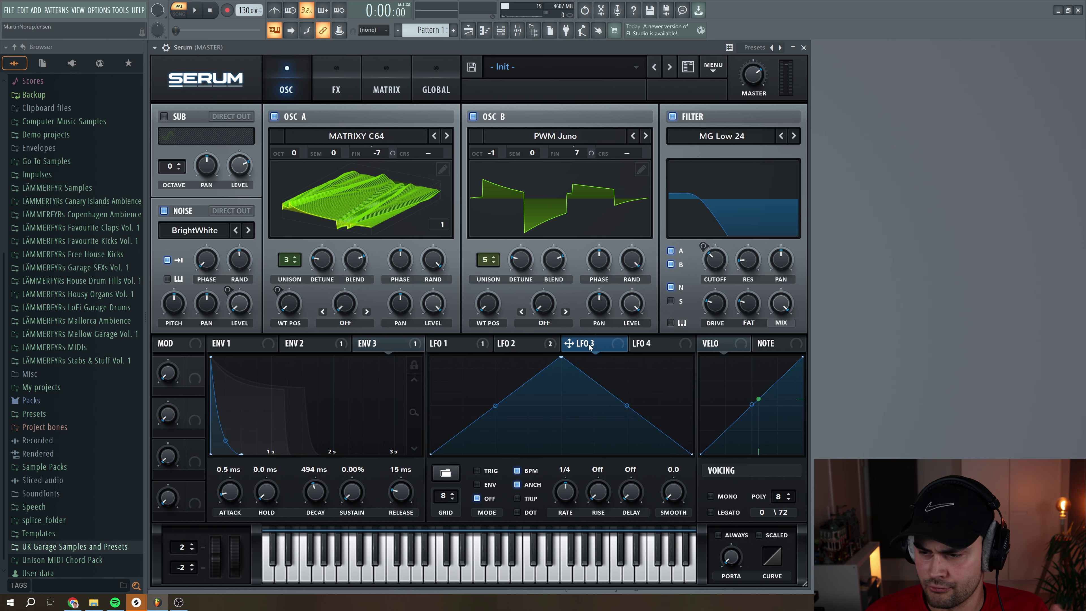
# Step: Load the User random shape into LFO 3, edit its points into a jagged curve, and audition
pyautogui.click(445, 472)
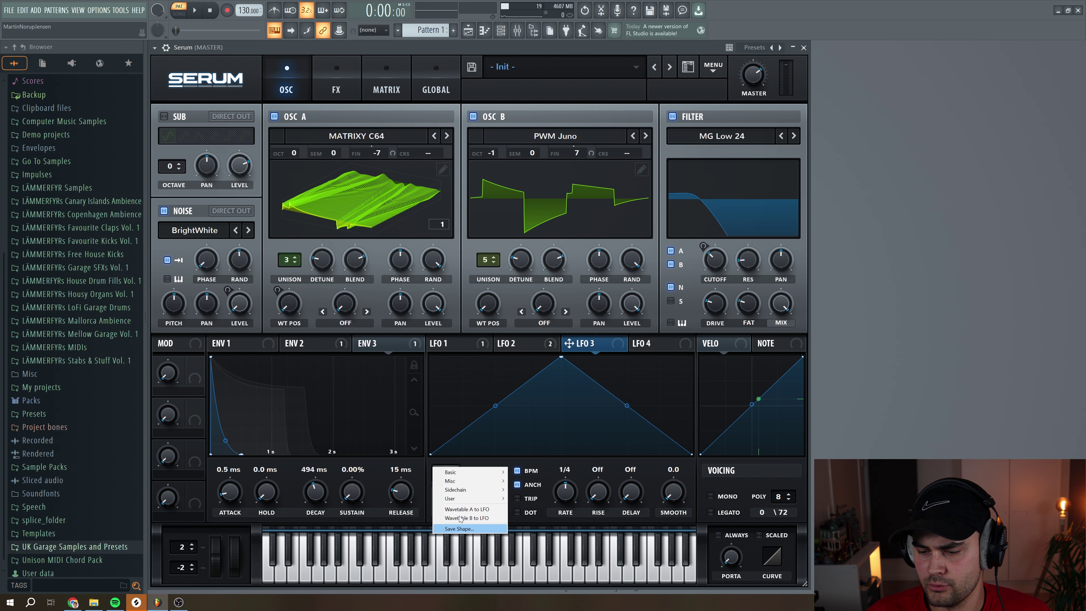
pyautogui.moveTo(483, 498)
pyautogui.click(545, 496)
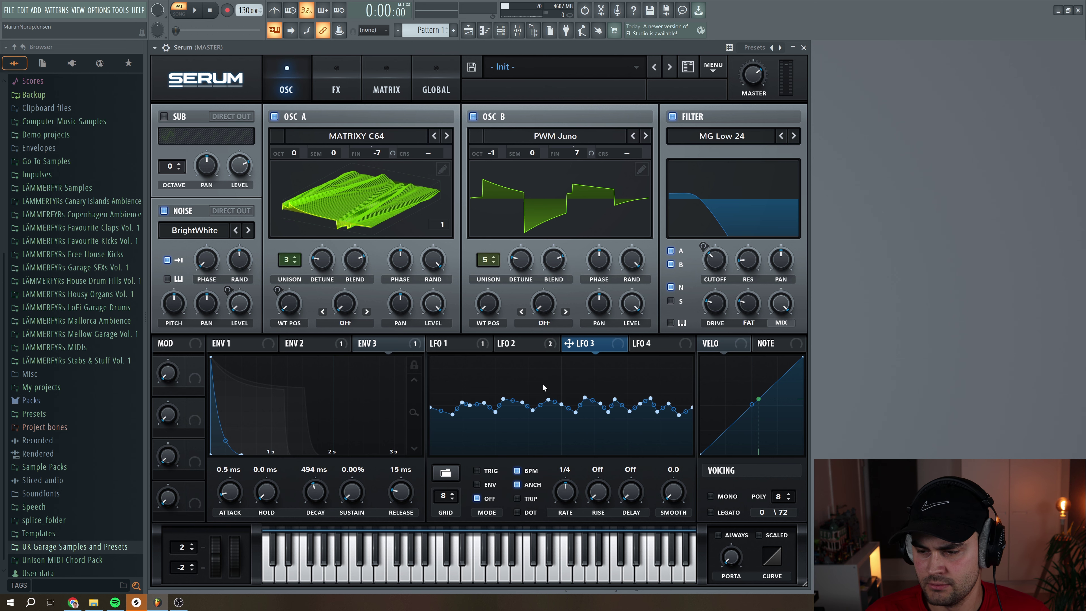
pyautogui.moveTo(449, 370); pyautogui.dragTo(650, 383)
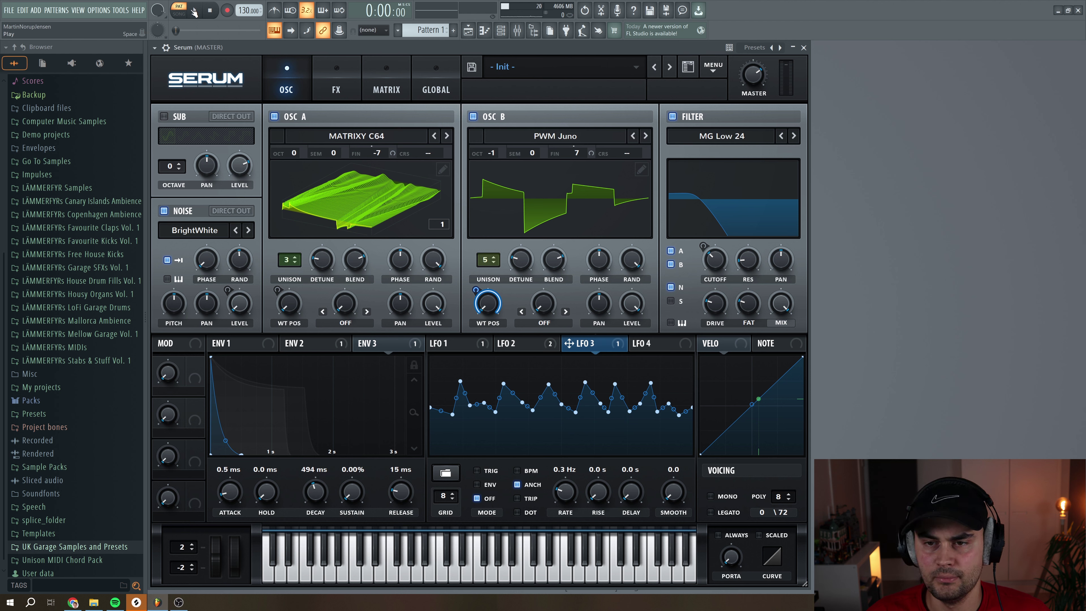
pyautogui.click(194, 12)
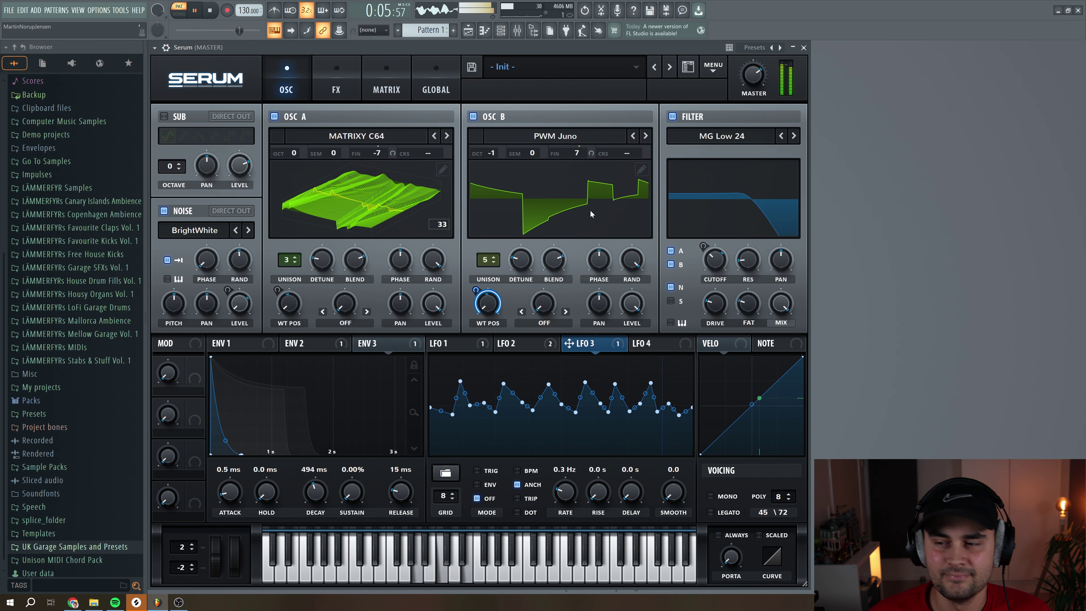
pyautogui.press('space')
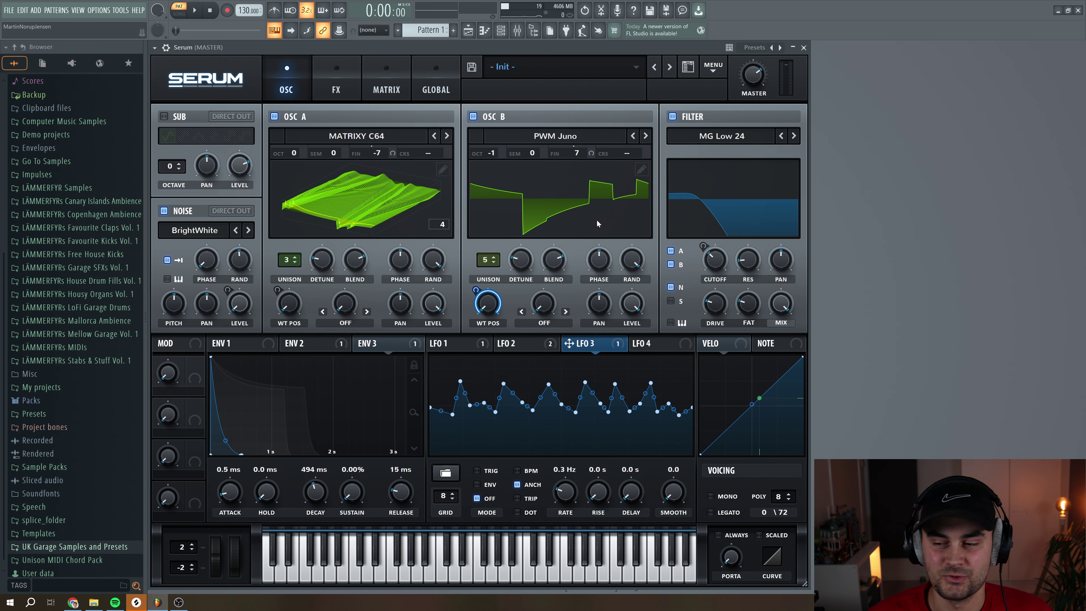
# Step: Give LFO 4 a sine shape from the preset shape list
pyautogui.click(650, 346)
pyautogui.click(458, 477)
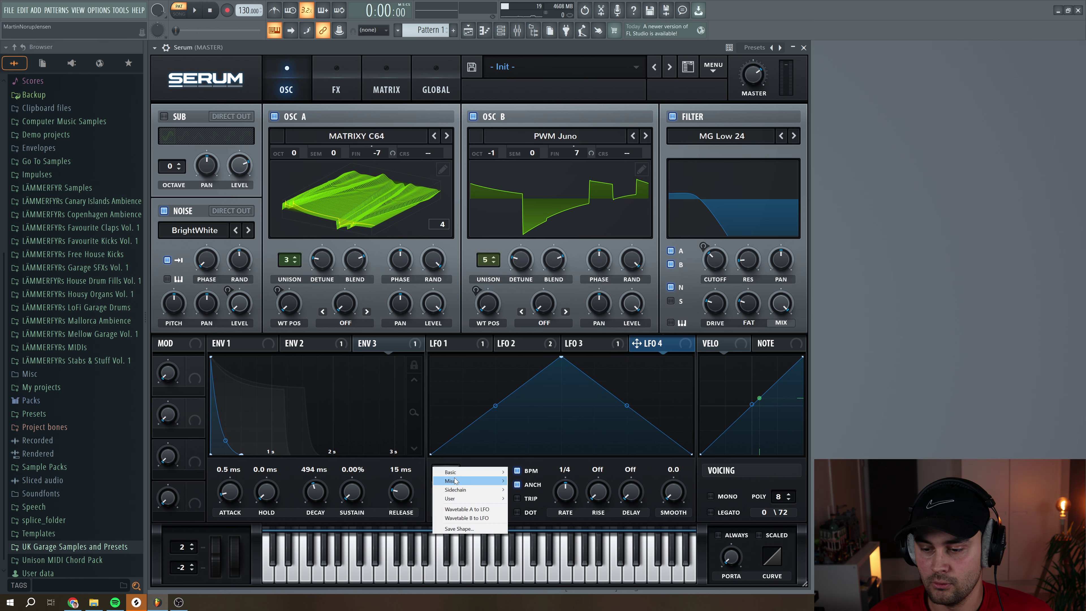
pyautogui.moveTo(492, 472)
pyautogui.click(523, 542)
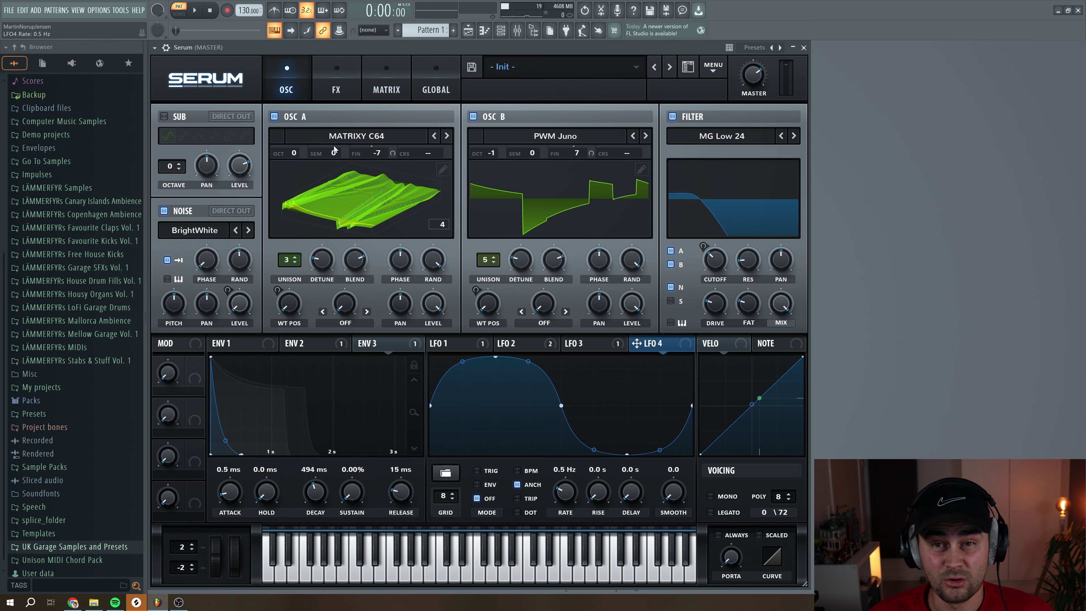
# Step: Set oscillator A's warp to Sync (Window) and modulate it from LFO 4 at amount 62
pyautogui.click(346, 323)
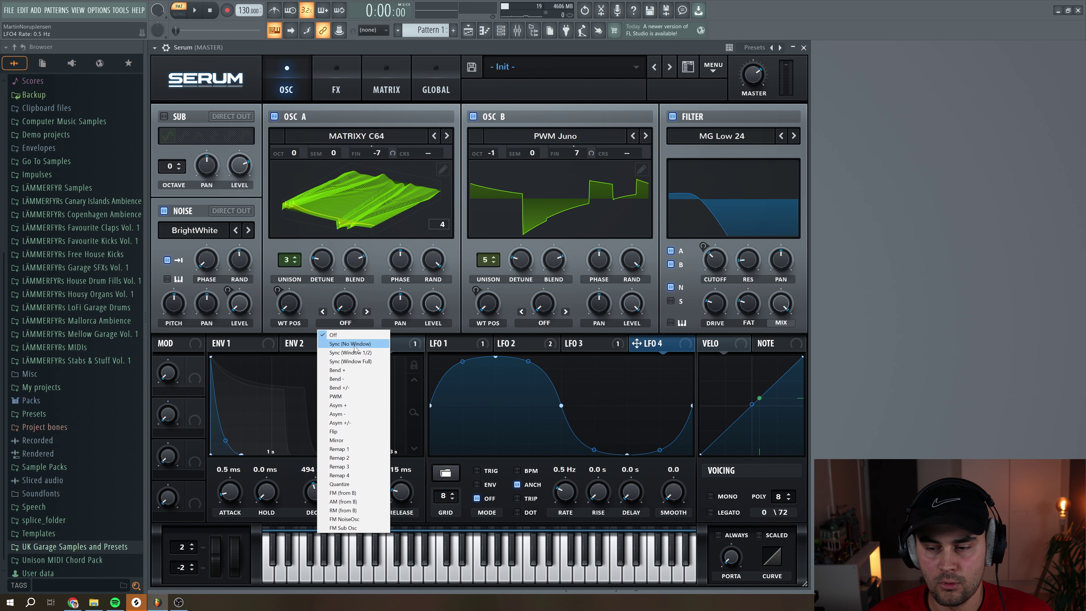
pyautogui.click(350, 362)
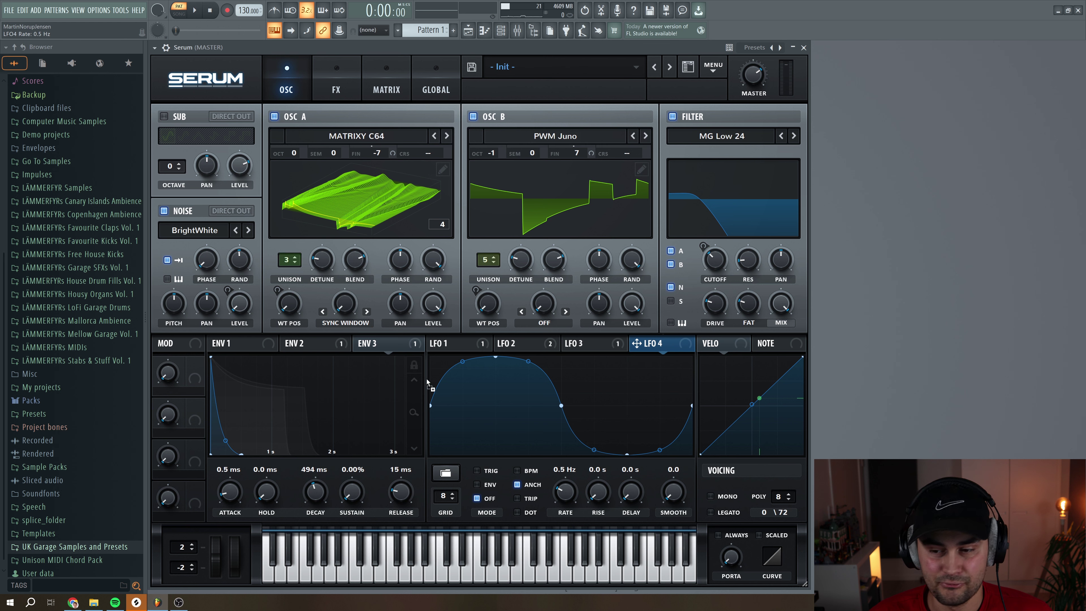
pyautogui.moveTo(350, 315); pyautogui.dragTo(348, 309)
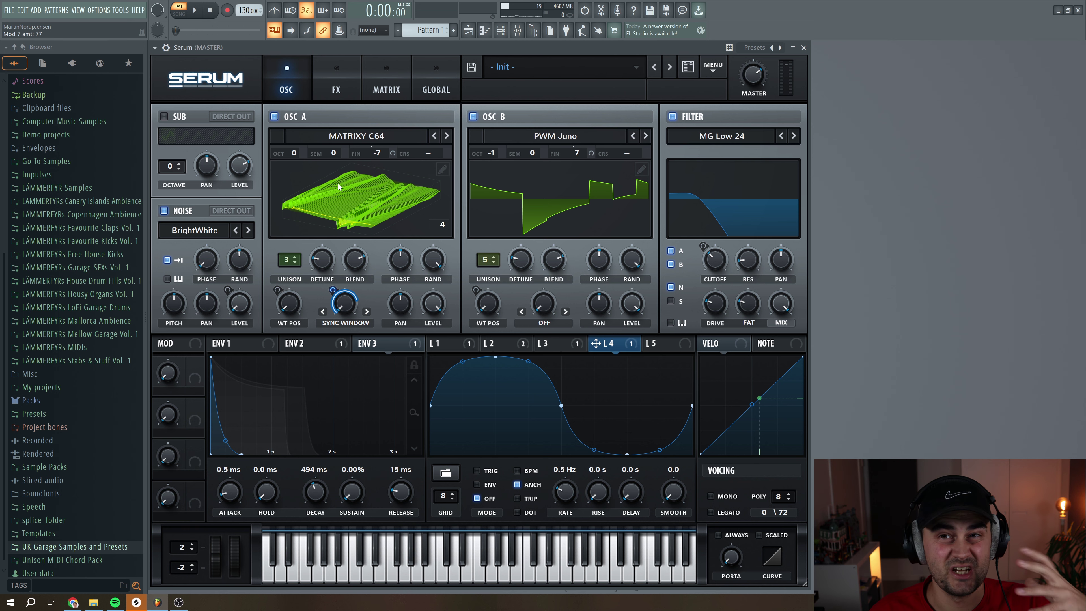
pyautogui.click(202, 12)
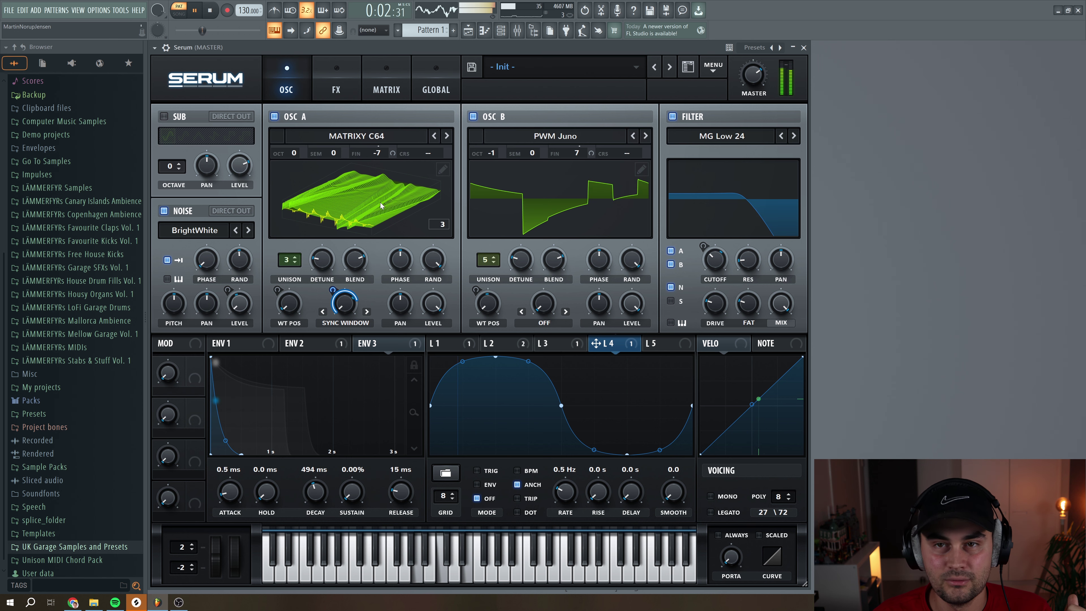
pyautogui.moveTo(334, 290)
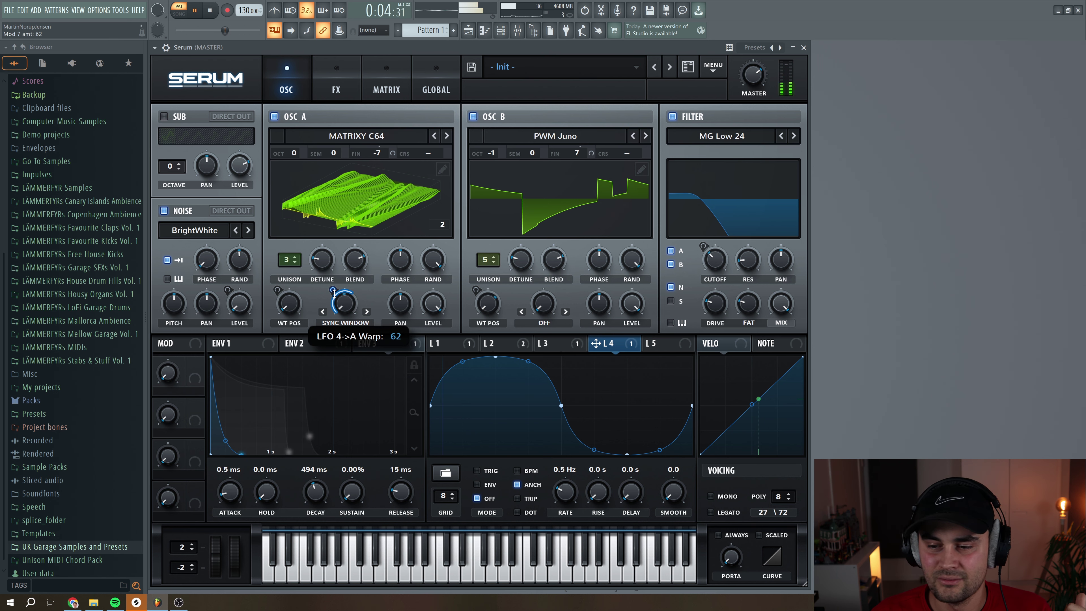
pyautogui.moveTo(334, 289); pyautogui.dragTo(334, 293)
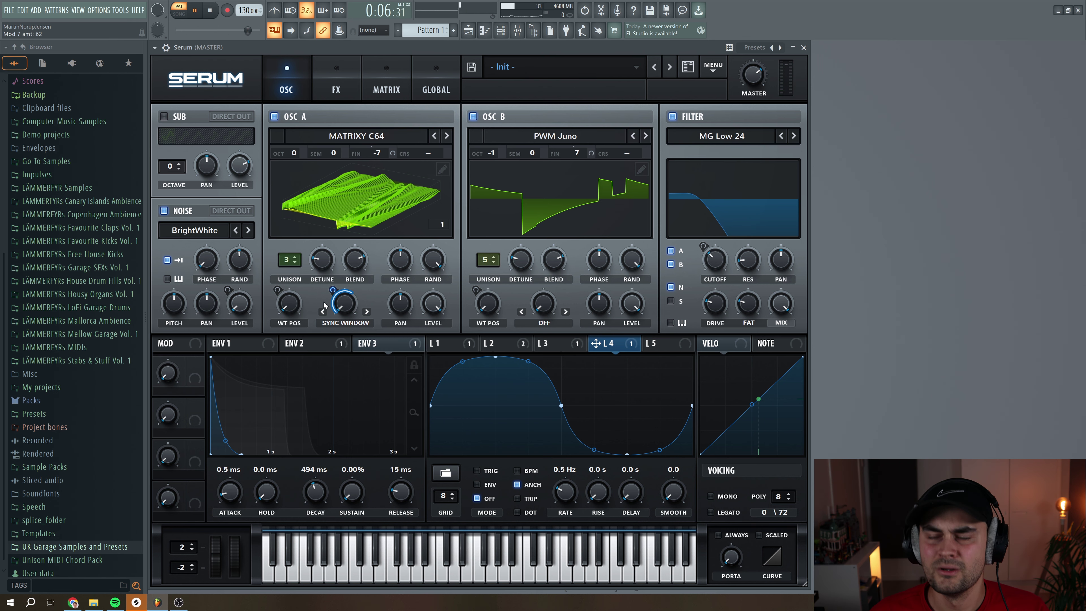
pyautogui.press('space')
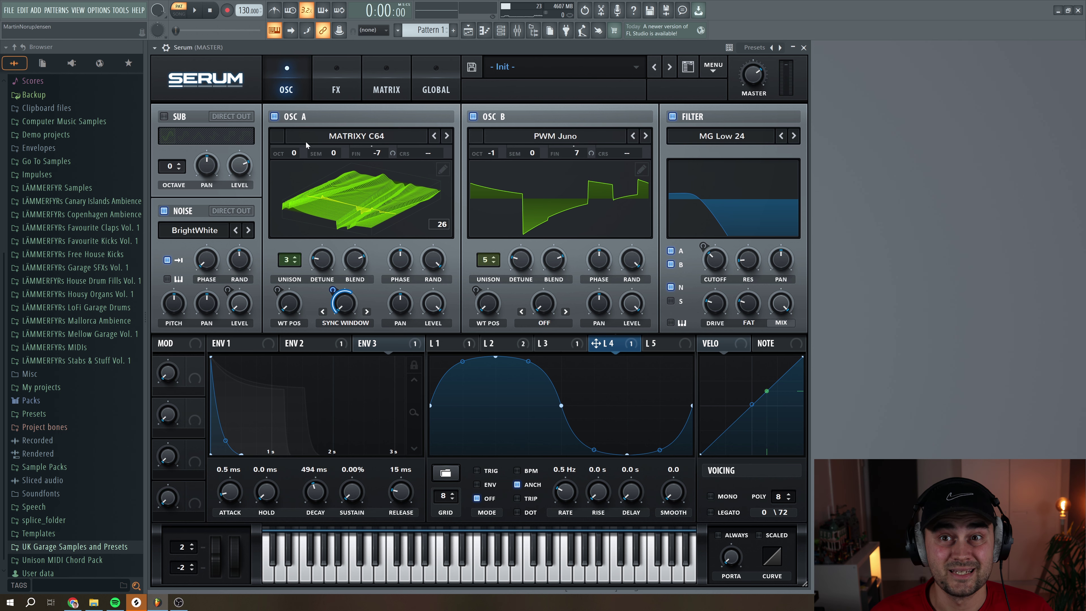
pyautogui.click(313, 343)
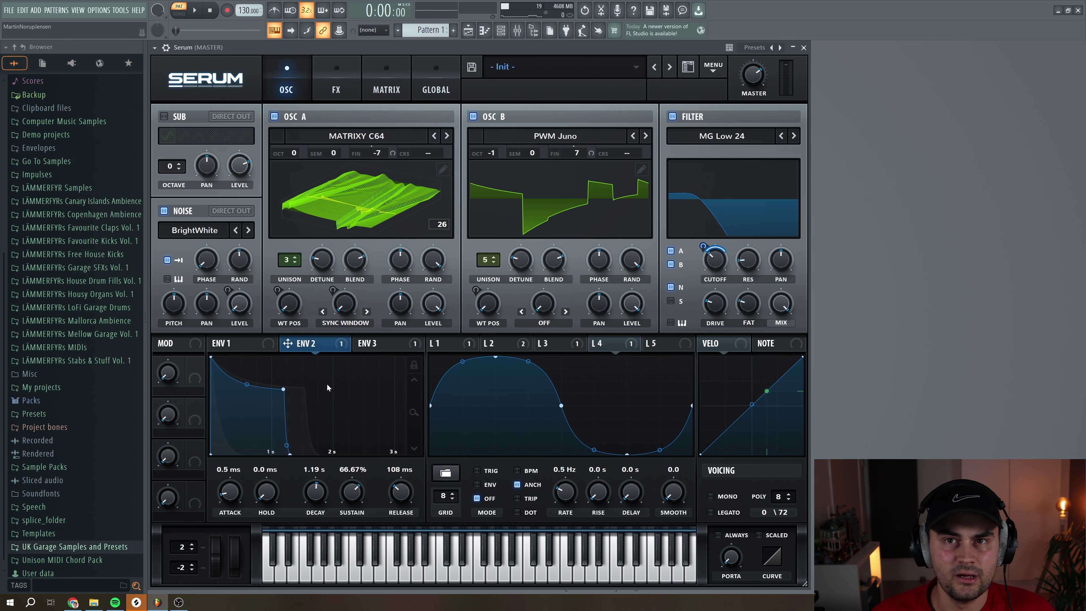
# Step: Lower envelope 2's sustain to 23.68% and its decay to 836 ms, then audition the result
pyautogui.moveTo(350, 506); pyautogui.dragTo(350, 524)
pyautogui.moveTo(315, 492); pyautogui.dragTo(321, 500)
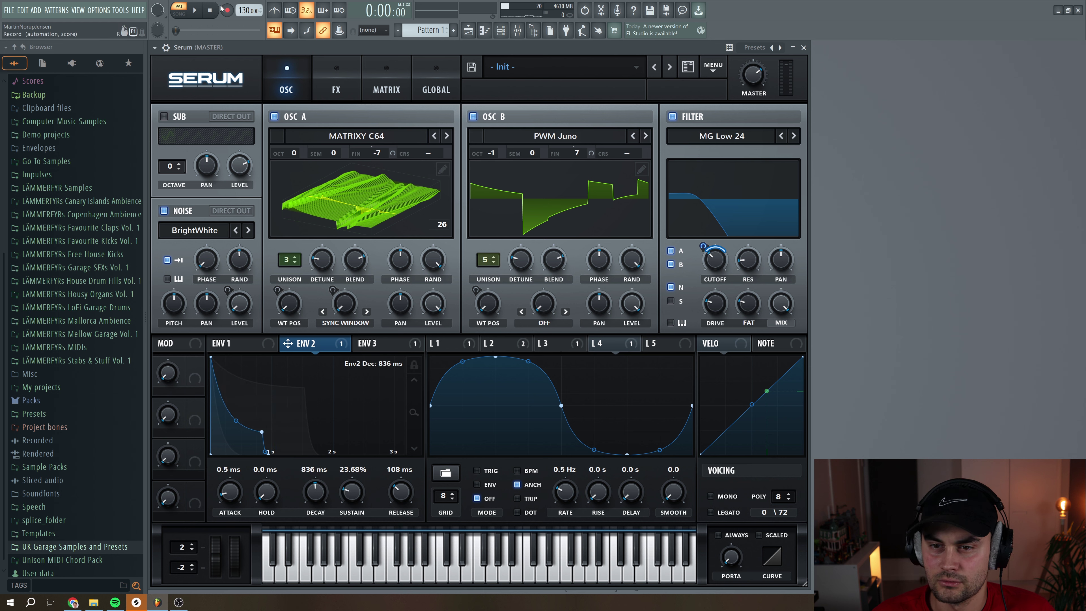
pyautogui.click(195, 11)
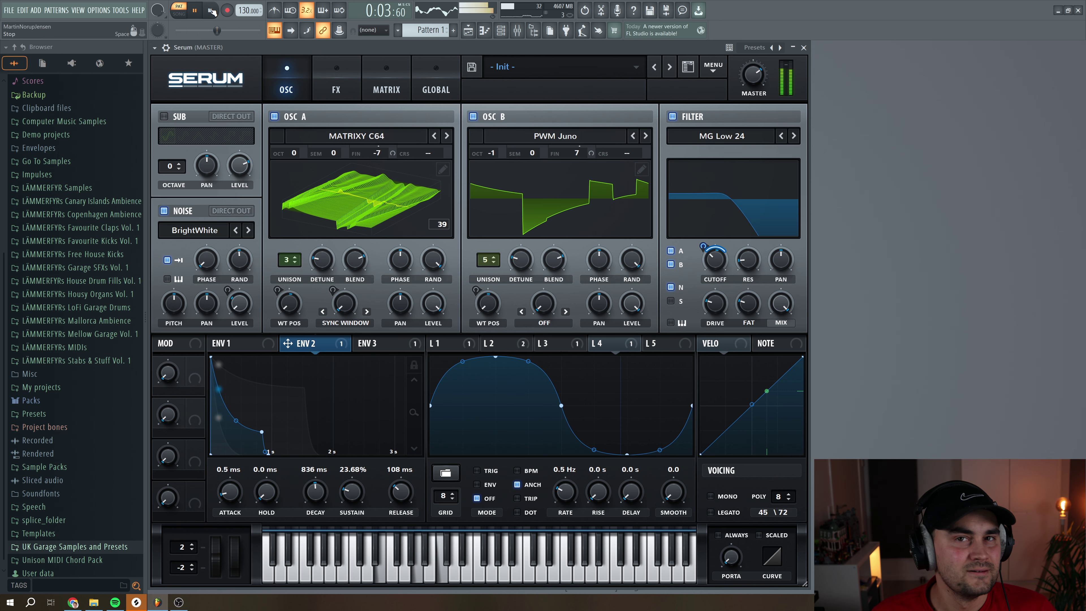
pyautogui.click(210, 10)
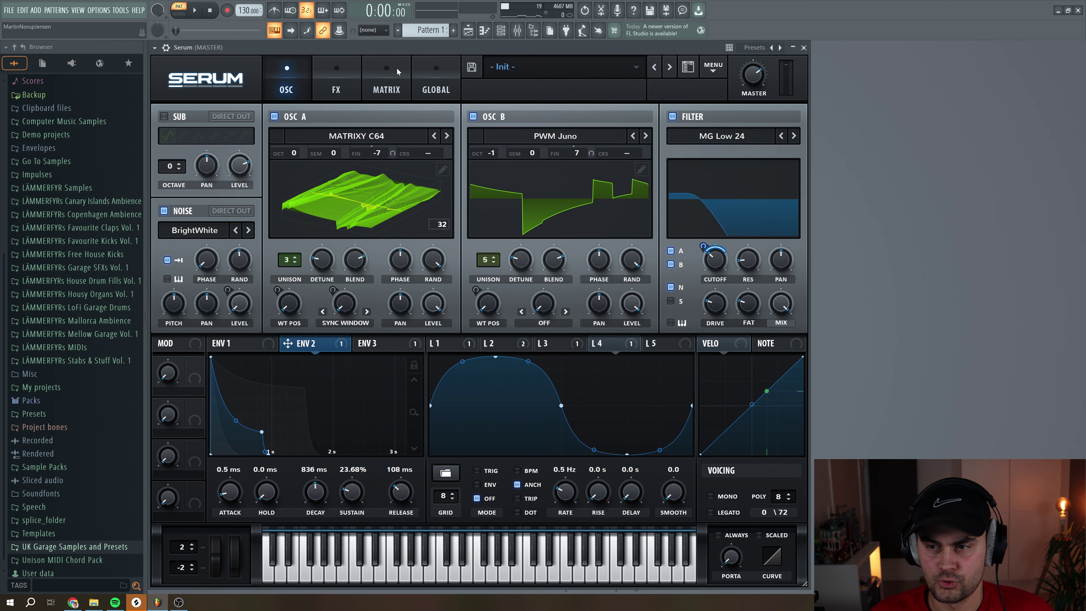
pyautogui.click(397, 68)
pyautogui.scroll(-1, 197, 303)
# Step: Route NoteOn Rand1 to A Pan in the matrix and audition the random panning
pyautogui.click(190, 291)
pyautogui.click(188, 475)
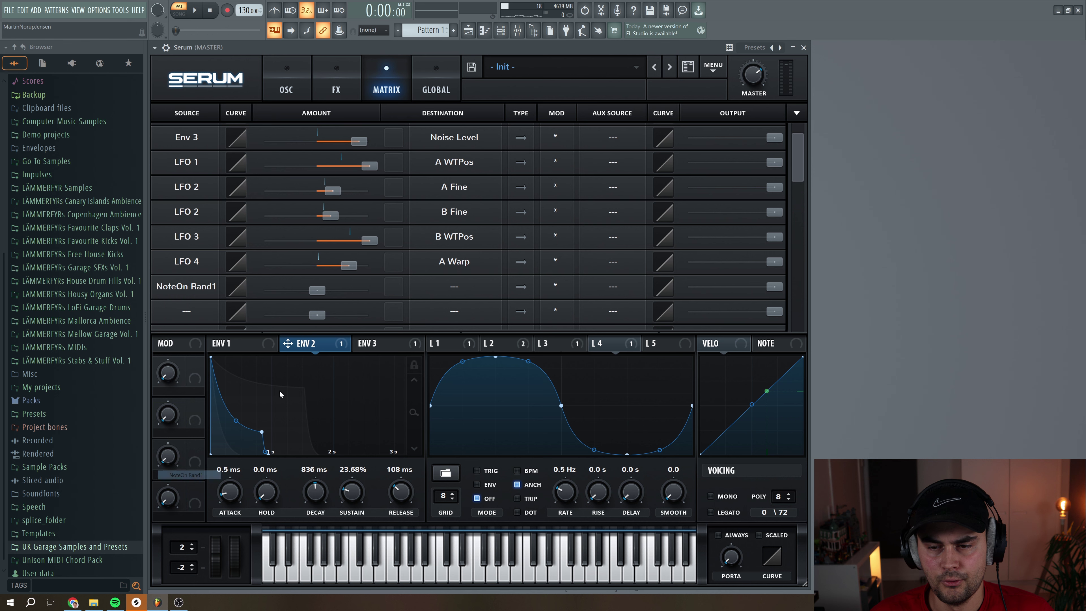
pyautogui.click(443, 300)
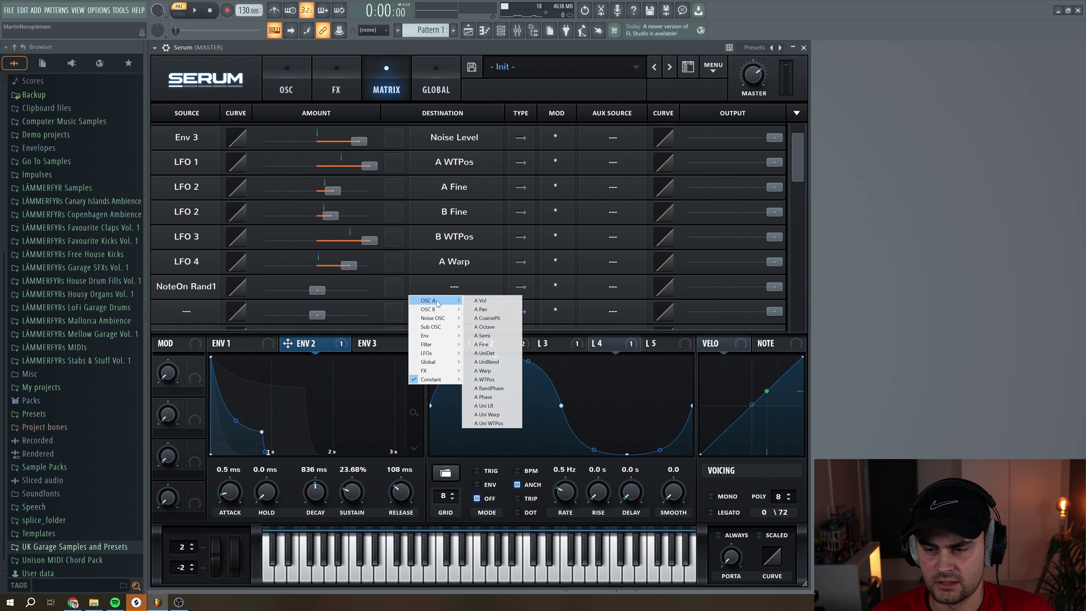
pyautogui.click(486, 309)
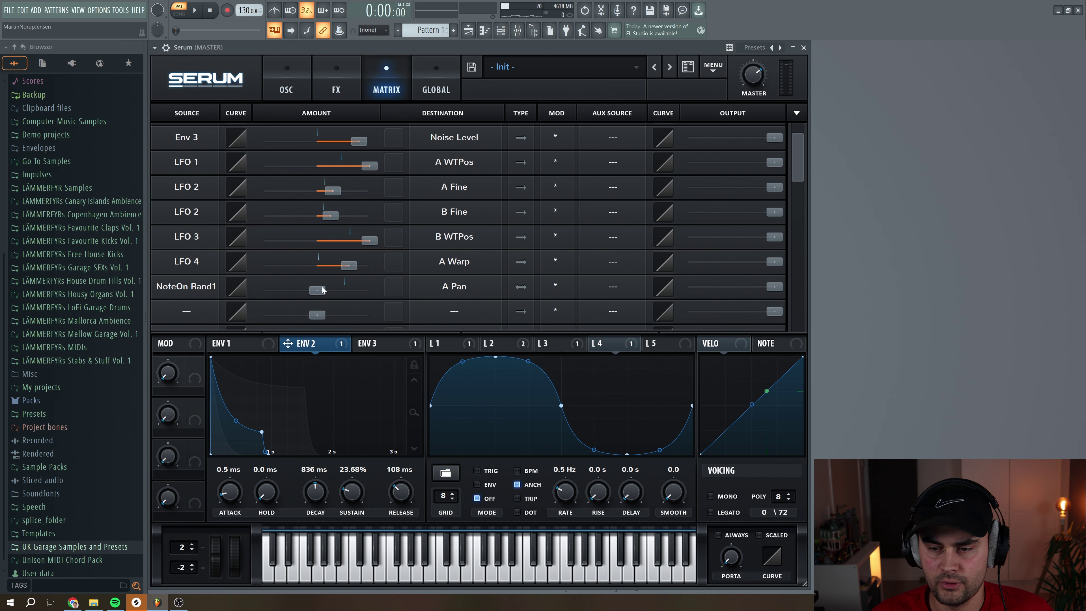
pyautogui.moveTo(322, 290); pyautogui.dragTo(330, 290)
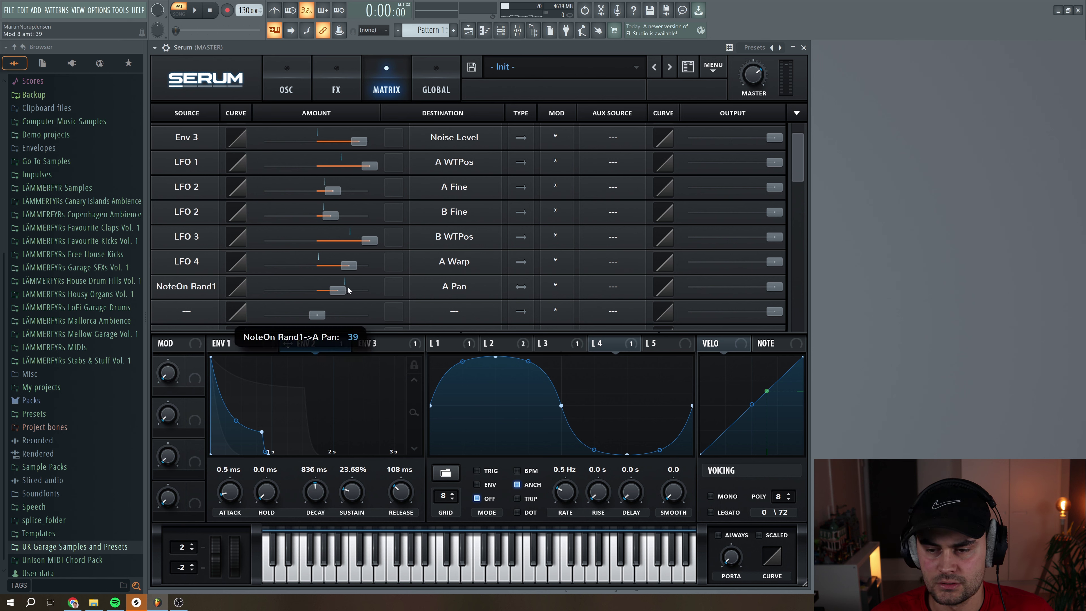
pyautogui.scroll(-1, 289, 281)
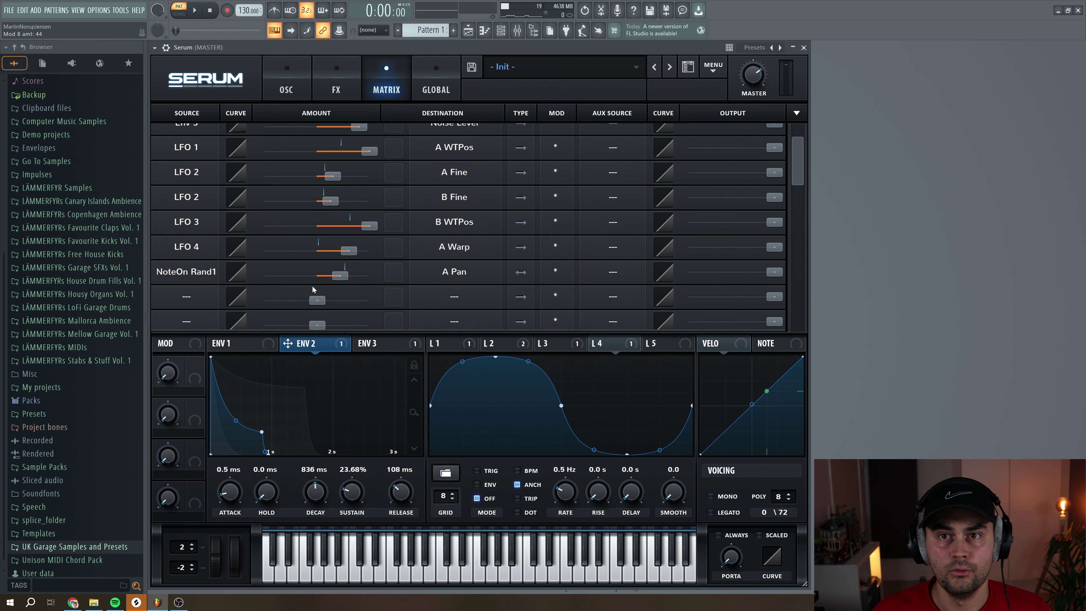
pyautogui.press('space')
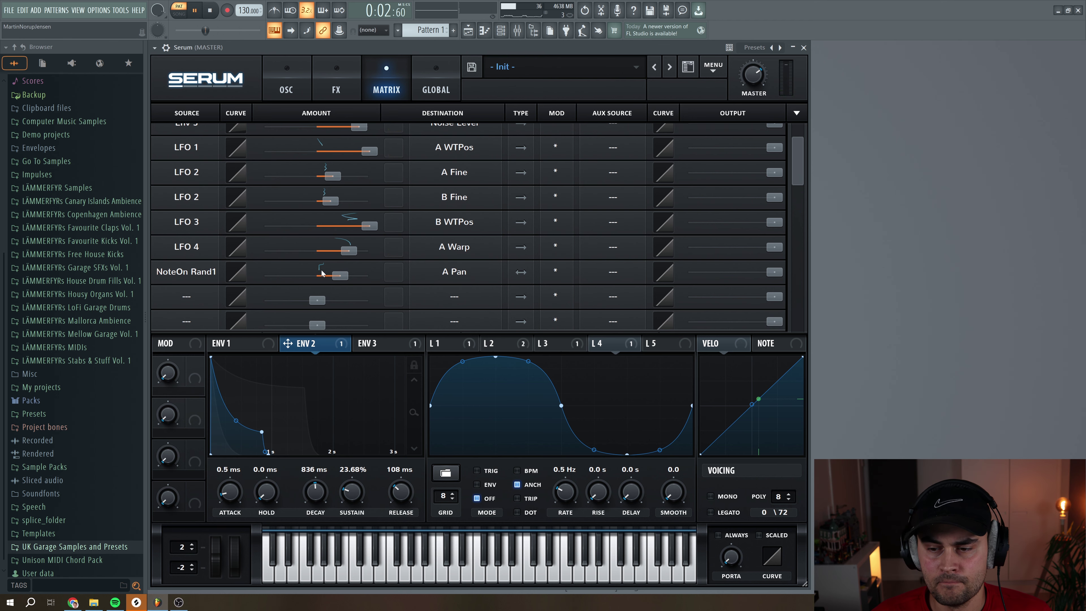
pyautogui.press('space')
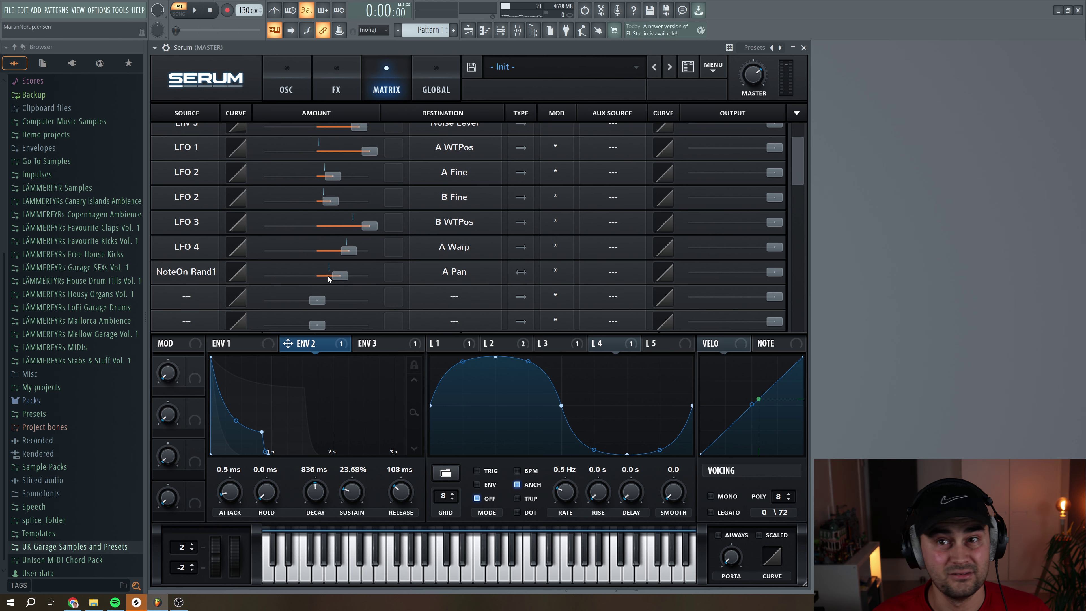
# Step: Add a second matrix row routing NoteOn Rand2 to B Pan and audition it
pyautogui.click(198, 299)
pyautogui.click(186, 194)
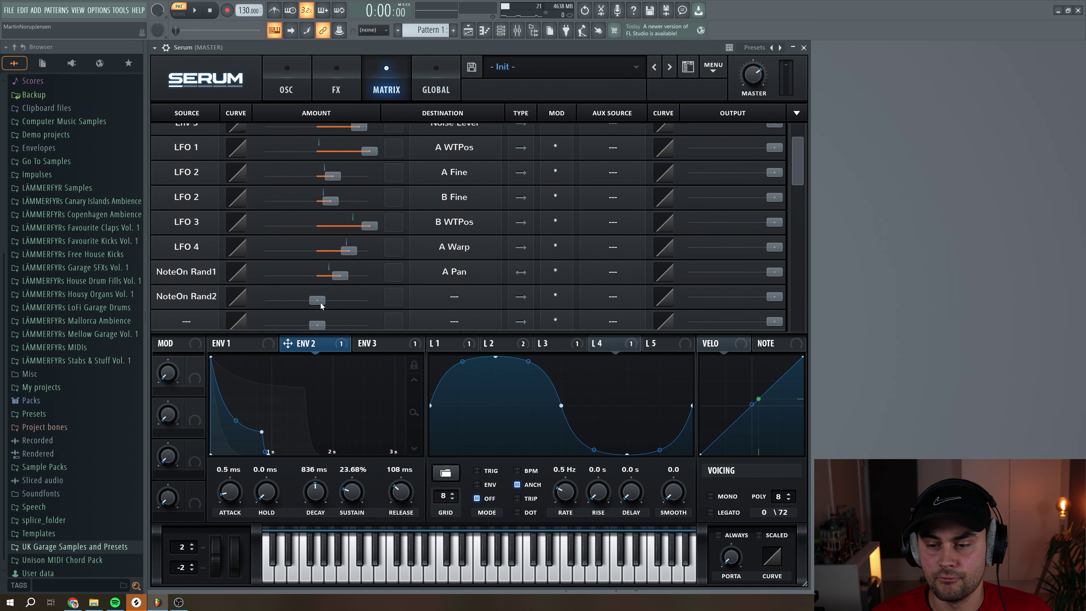
pyautogui.moveTo(321, 305); pyautogui.dragTo(326, 307)
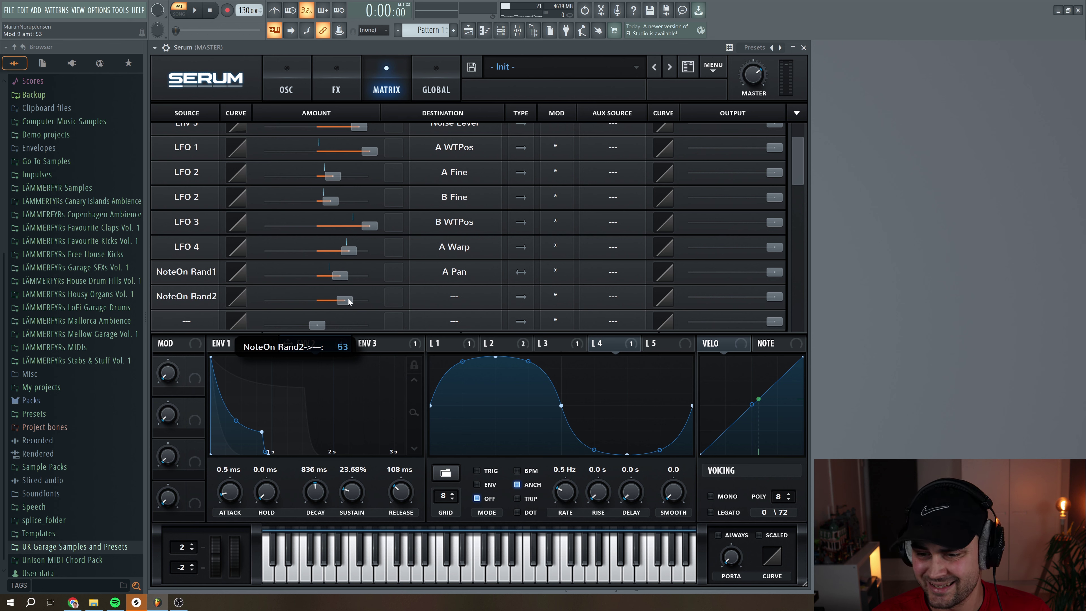
pyautogui.click(421, 304)
pyautogui.moveTo(428, 320)
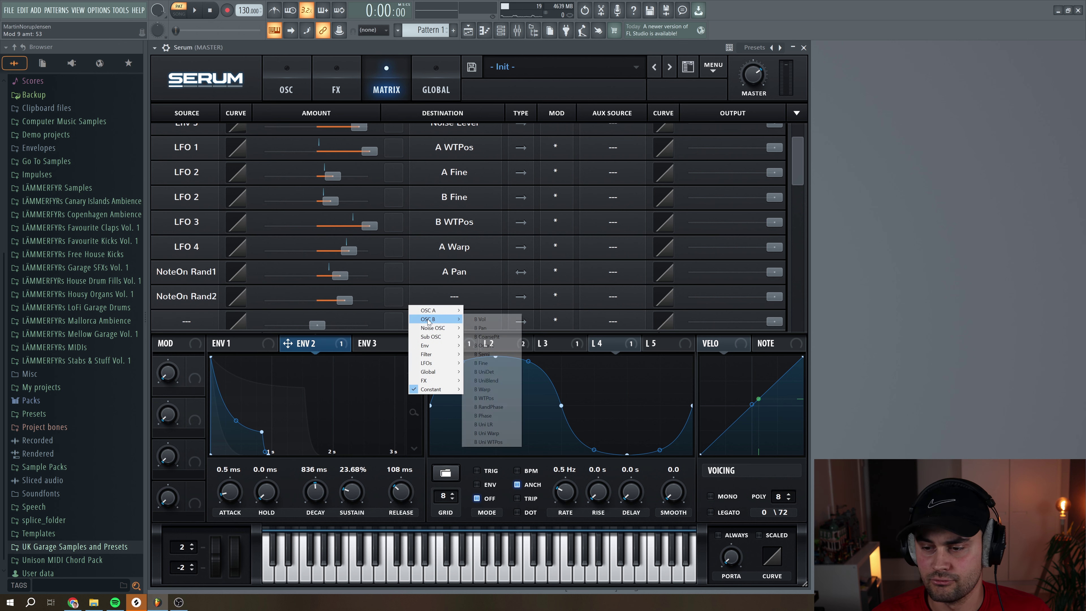
pyautogui.click(480, 328)
pyautogui.press('space')
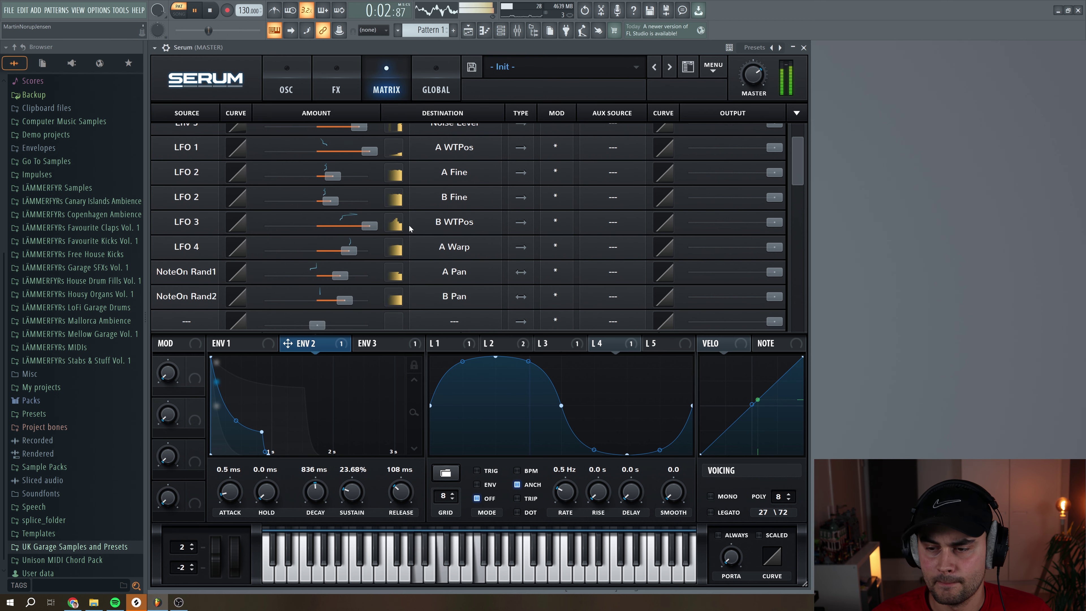
pyautogui.scroll(-3, 299, 282)
pyautogui.press('space')
pyautogui.click(186, 255)
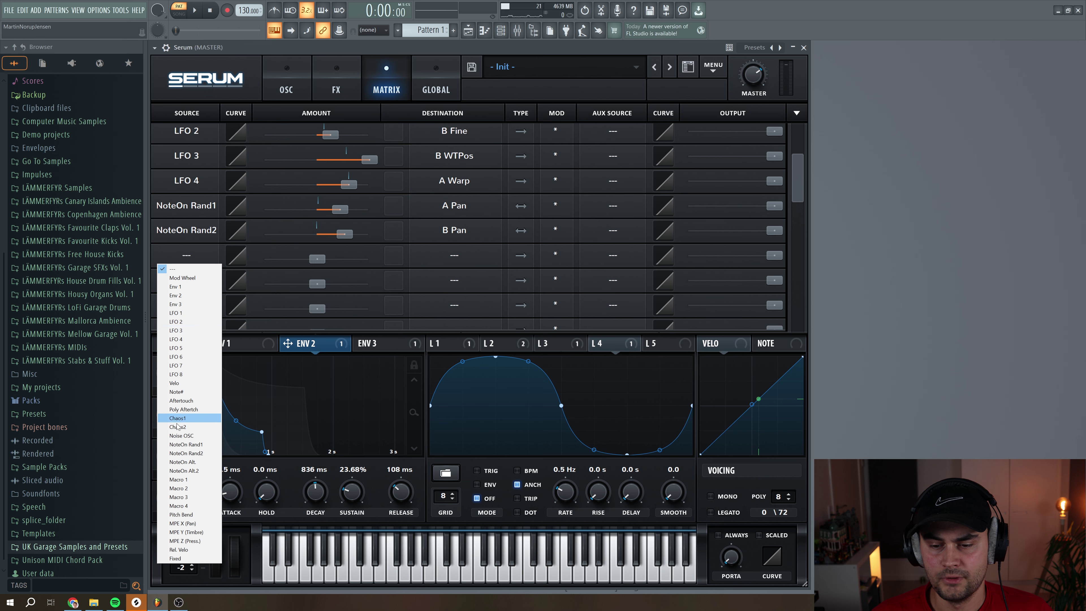
# Step: Route NoteOn Rand1 to Noise Pan at amount 15 as a bipolar modulation
pyautogui.click(188, 446)
pyautogui.moveTo(323, 261); pyautogui.dragTo(338, 266)
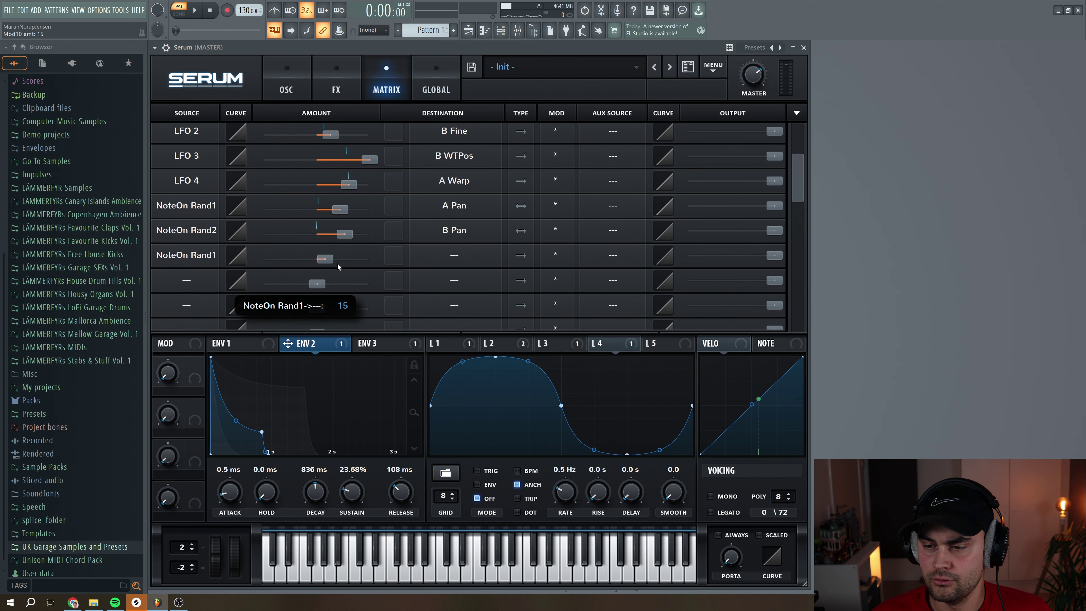
pyautogui.click(461, 256)
pyautogui.moveTo(436, 287)
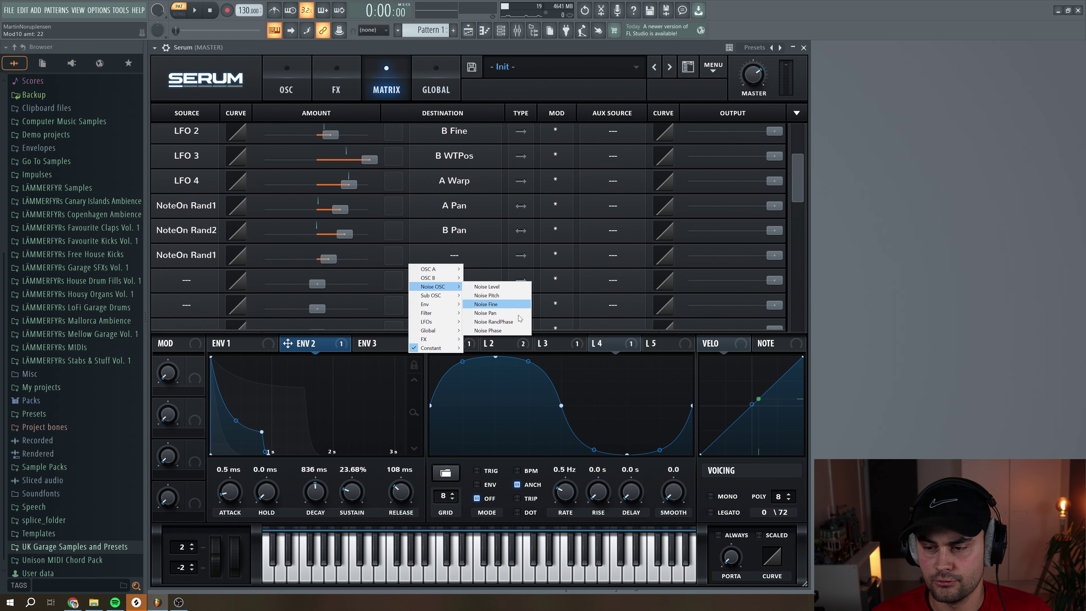
pyautogui.click(487, 314)
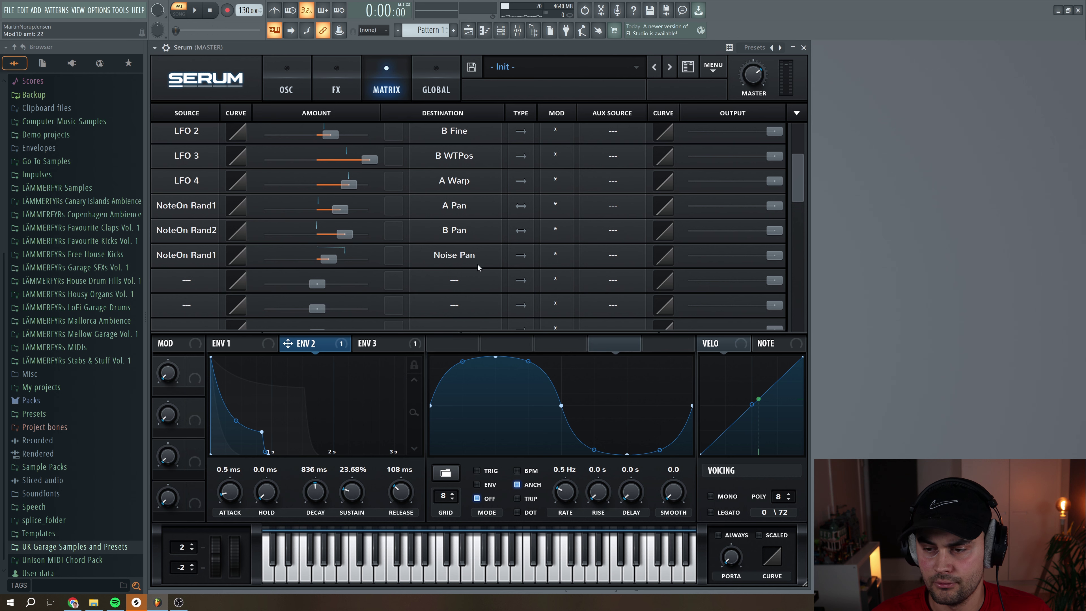
pyautogui.click(521, 255)
# Step: Route Chaos1 to the filter resonance at amount 34 and audition it
pyautogui.click(183, 282)
pyautogui.click(188, 522)
pyautogui.click(453, 281)
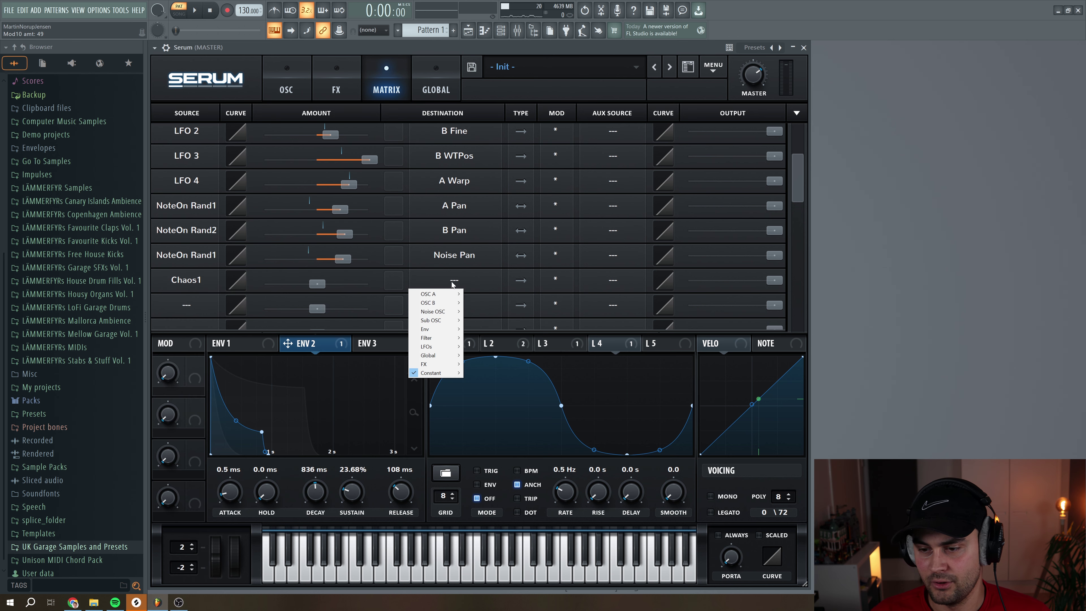
pyautogui.moveTo(431, 337)
pyautogui.click(487, 346)
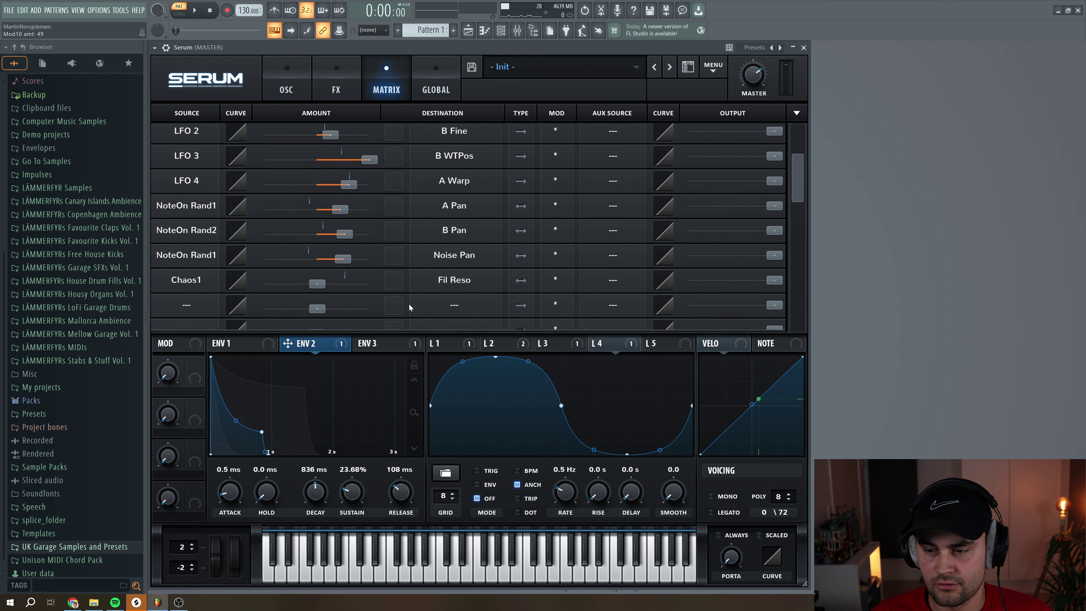
pyautogui.press('space')
pyautogui.moveTo(316, 285); pyautogui.dragTo(343, 288)
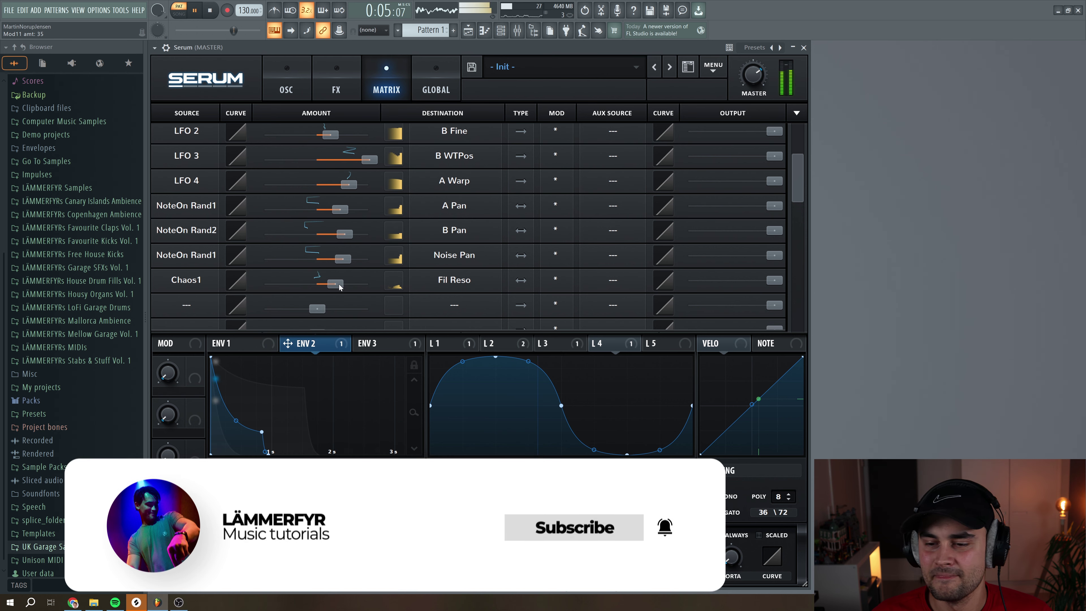
pyautogui.press('space')
pyautogui.scroll(-2, 299, 278)
# Step: Route Chaos2 to oscillator A's volume (A Vol) at amount 40, bipolar
pyautogui.click(190, 267)
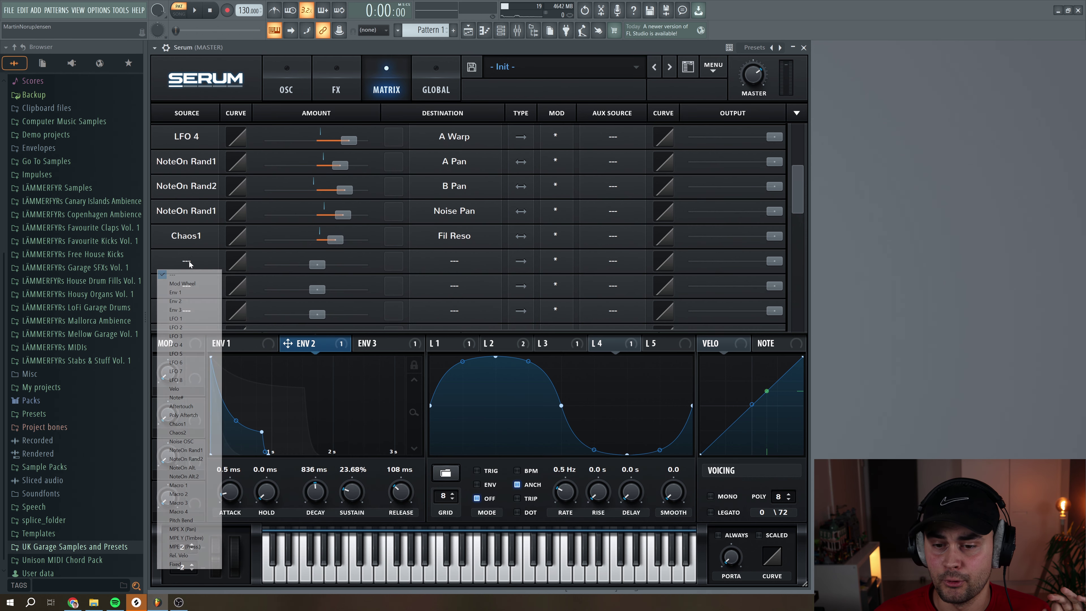
pyautogui.click(184, 432)
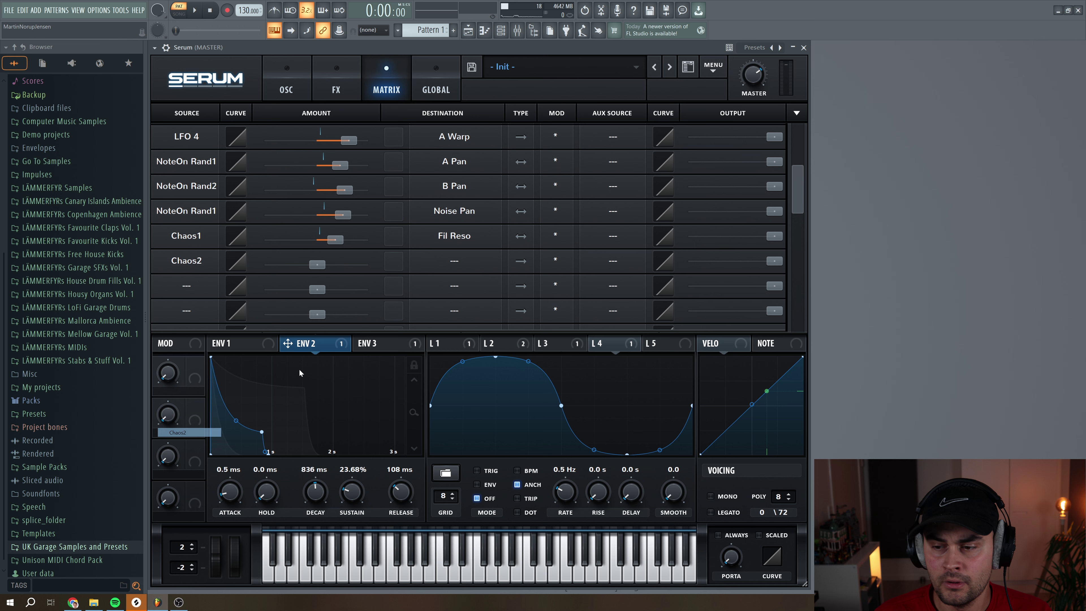
pyautogui.click(454, 260)
pyautogui.moveTo(441, 274)
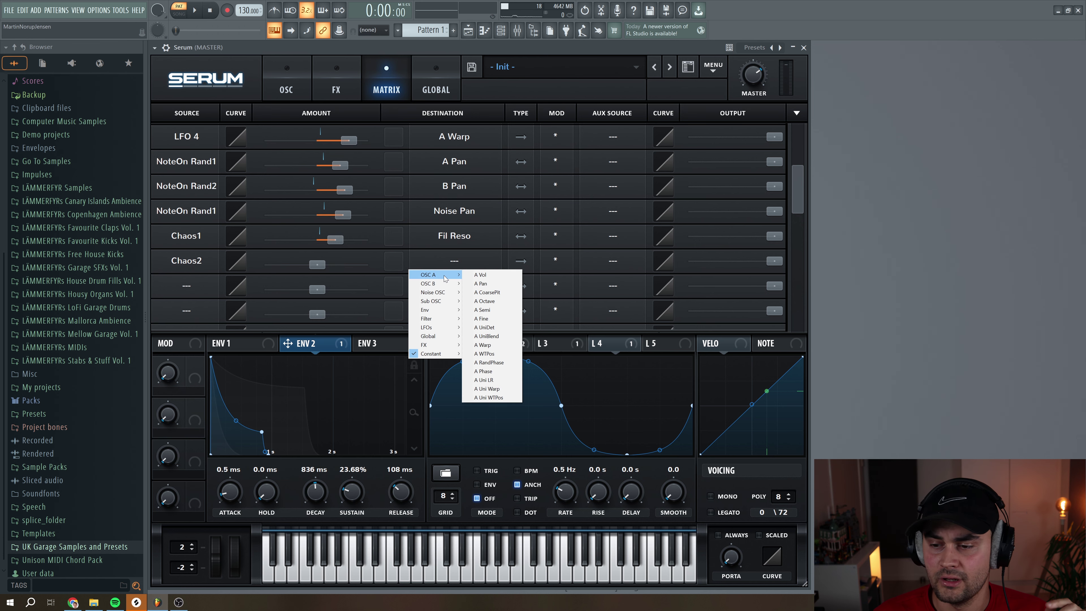
pyautogui.click(481, 277)
pyautogui.moveTo(317, 264); pyautogui.dragTo(346, 267)
pyautogui.click(518, 266)
pyautogui.press('space')
pyautogui.press('space')
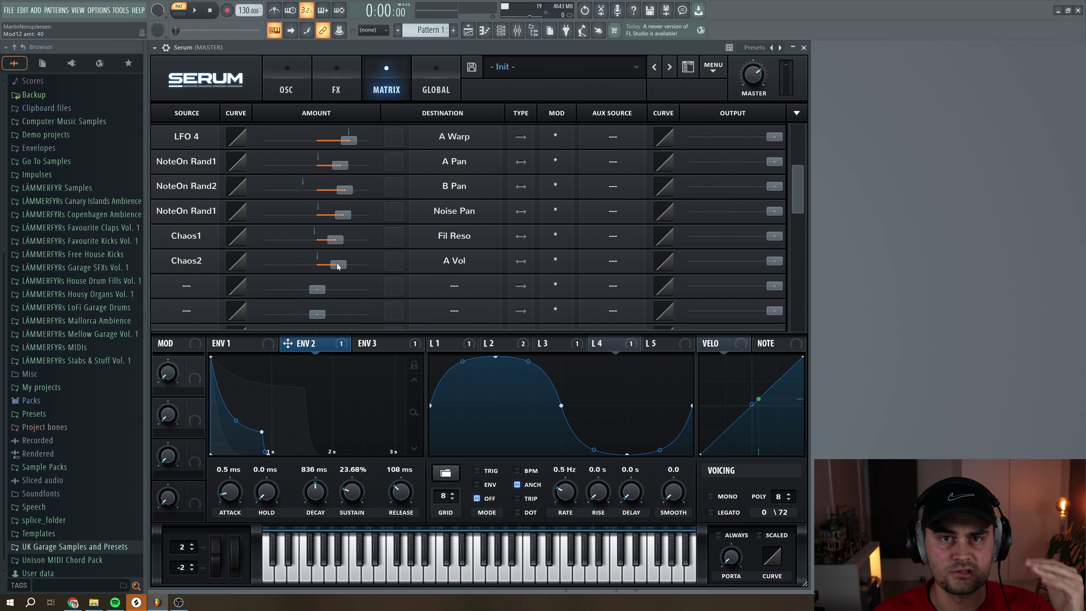
# Step: Raise the low-pass filter cutoff to about 156 Hz and audition the sound
pyautogui.click(287, 76)
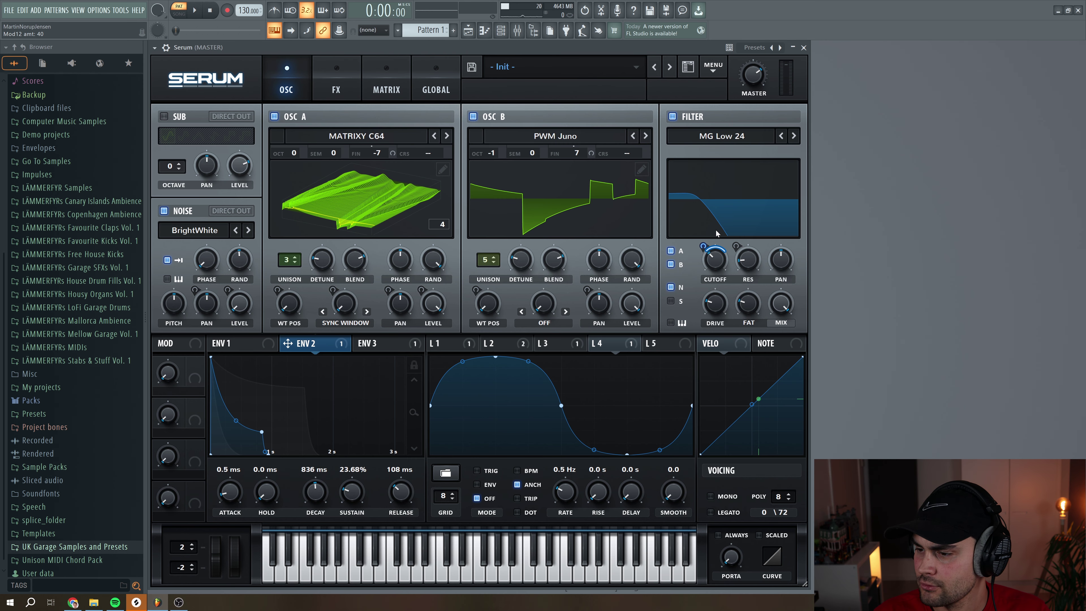
pyautogui.moveTo(701, 256); pyautogui.dragTo(715, 261)
pyautogui.press('space')
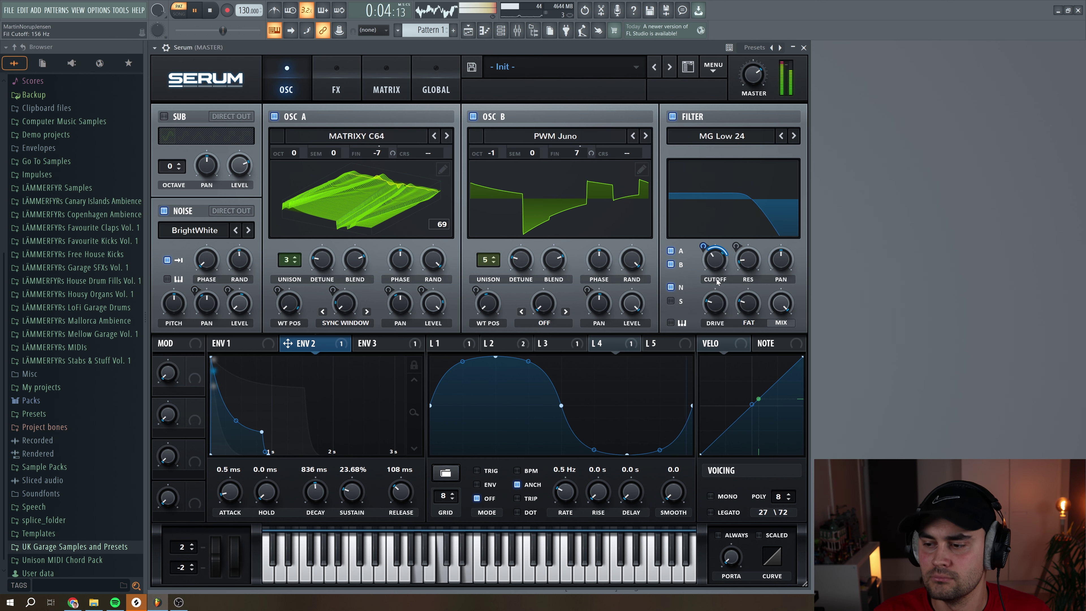
pyautogui.press('space')
pyautogui.click(336, 77)
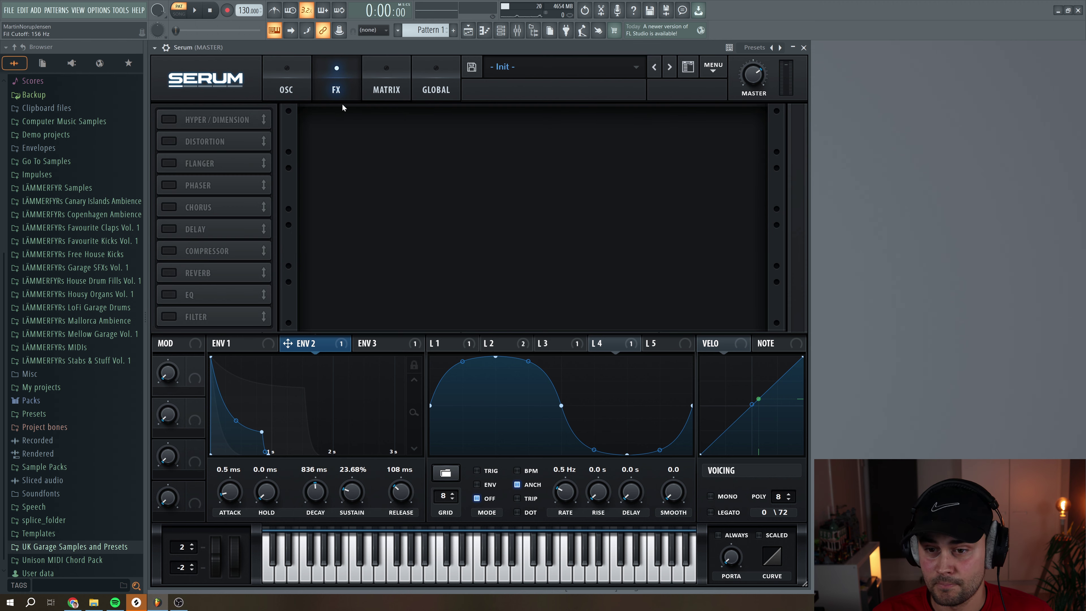
# Step: Enable the EQ with a low shelf band and a slightly boosted, lowered high band
pyautogui.click(168, 294)
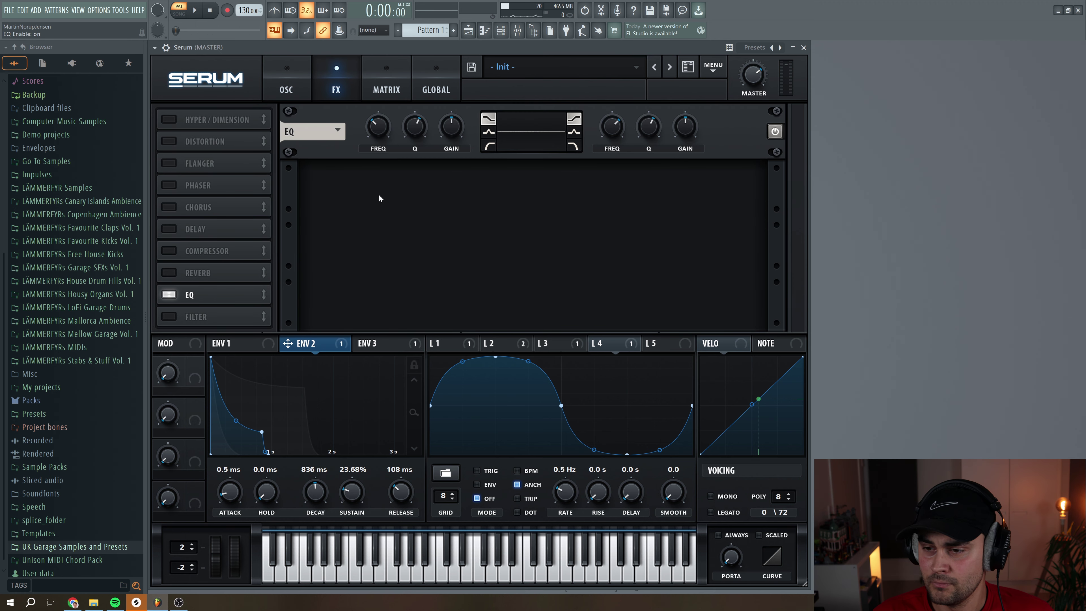
pyautogui.click(485, 148)
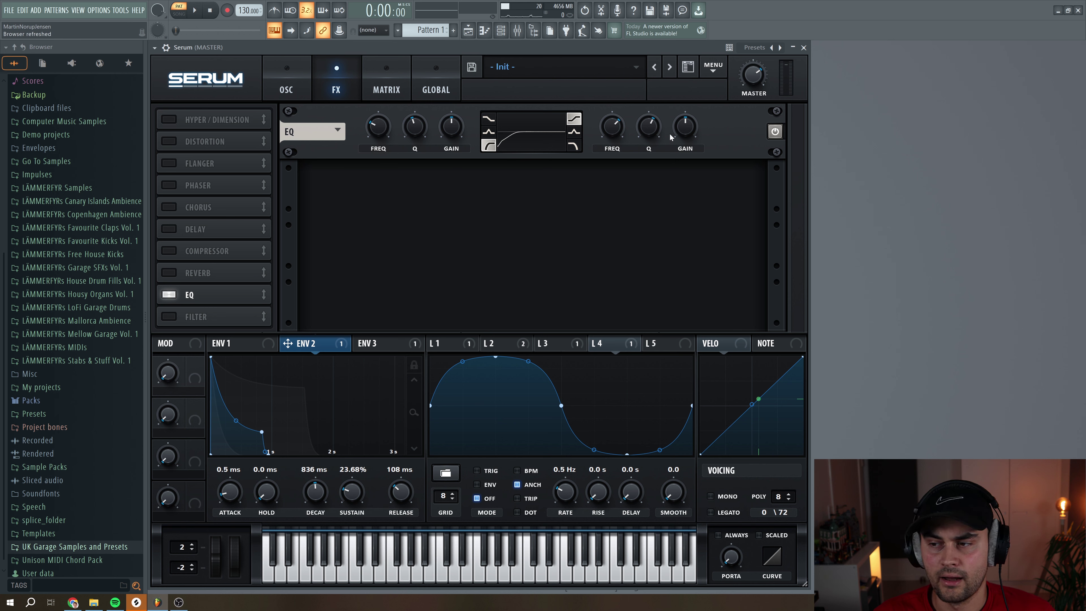
pyautogui.moveTo(686, 133); pyautogui.dragTo(686, 129)
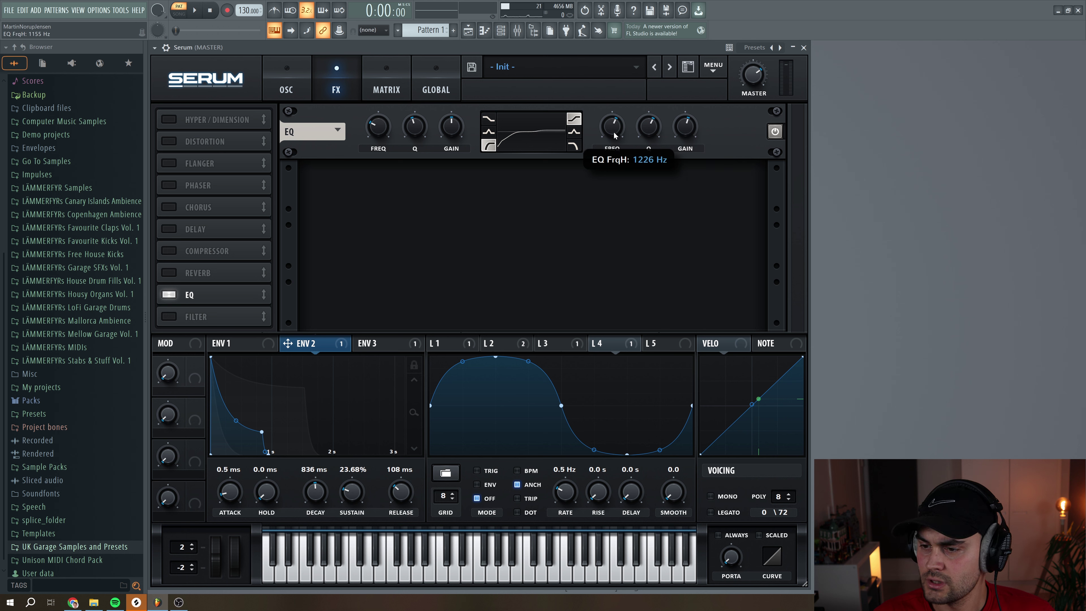
pyautogui.moveTo(614, 130); pyautogui.dragTo(648, 138)
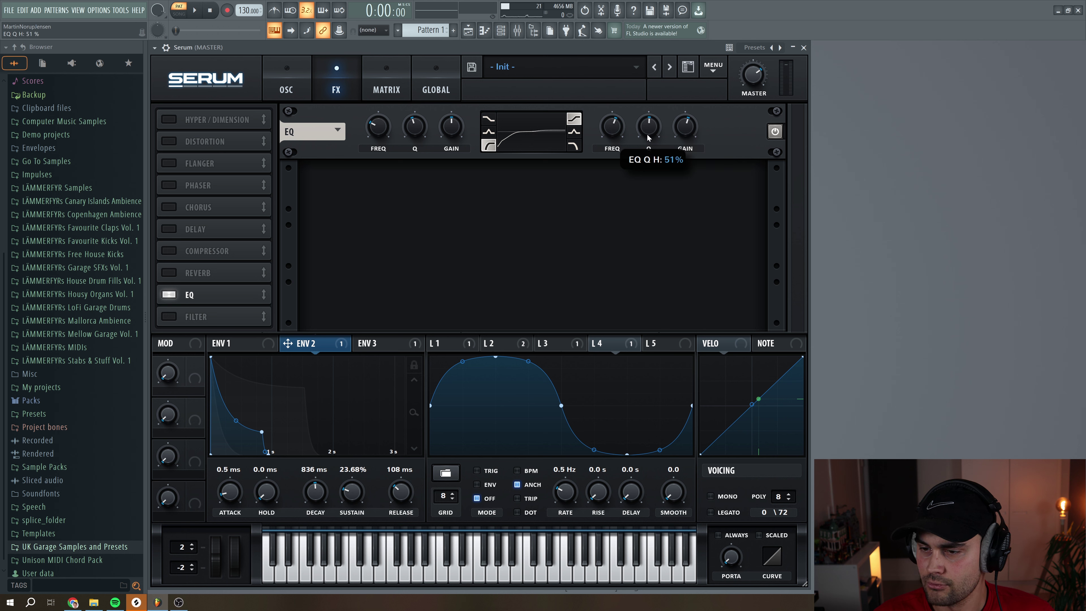
# Step: Enable Chorus with a lowered high-pass filter and reduced depth and mix
pyautogui.click(169, 208)
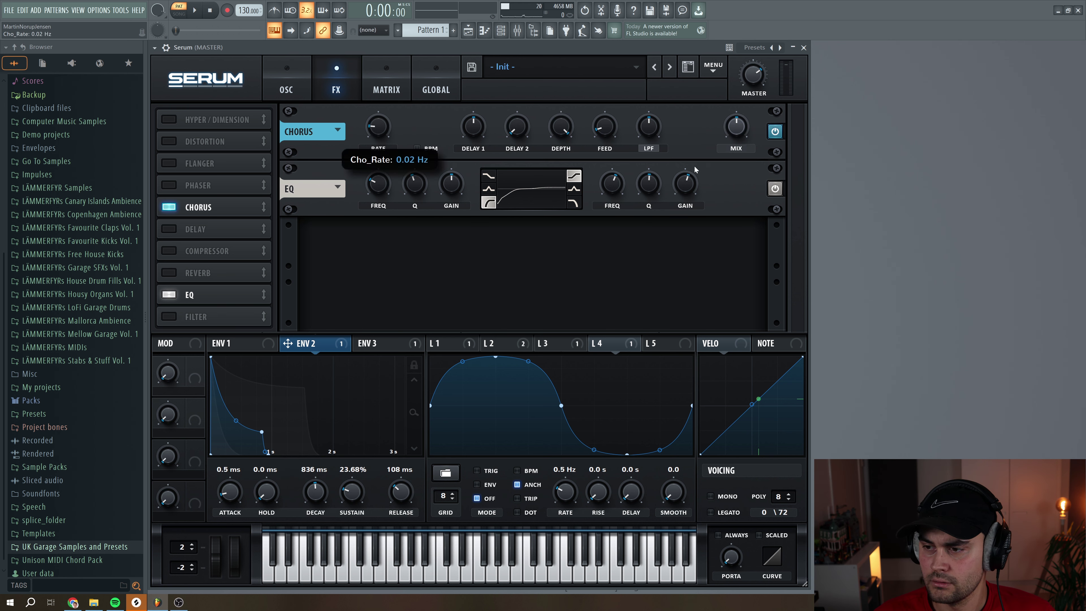
pyautogui.click(641, 149)
pyautogui.moveTo(652, 136); pyautogui.dragTo(560, 132)
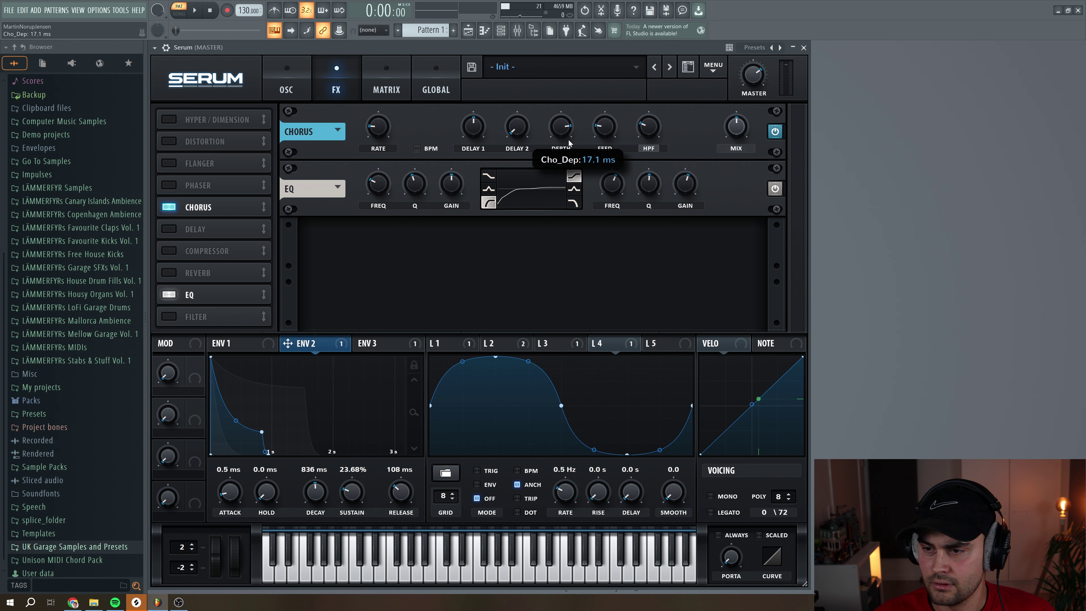
pyautogui.moveTo(736, 133); pyautogui.dragTo(739, 142)
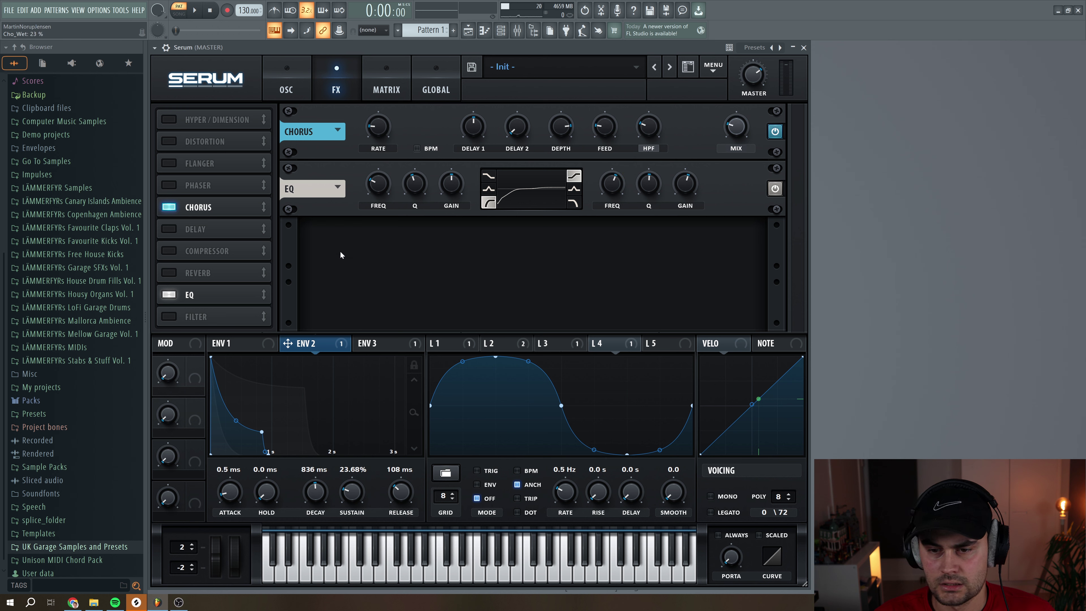
# Step: Enable Tape Sat. distortion with drive at 15% and mix at 26%
pyautogui.click(169, 141)
pyautogui.click(406, 139)
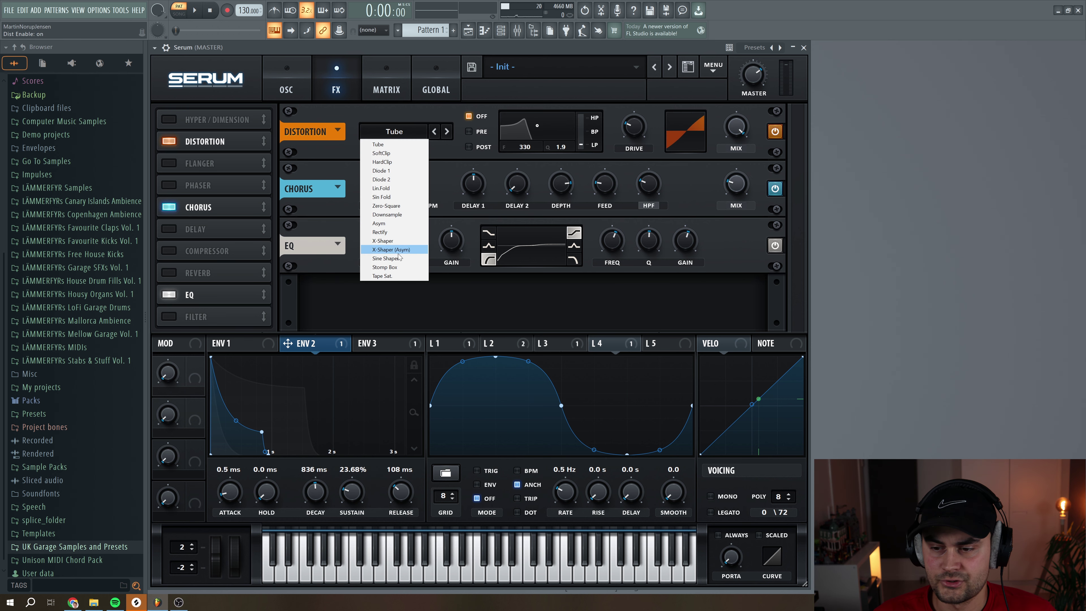
pyautogui.click(387, 260)
pyautogui.moveTo(638, 139); pyautogui.dragTo(637, 143)
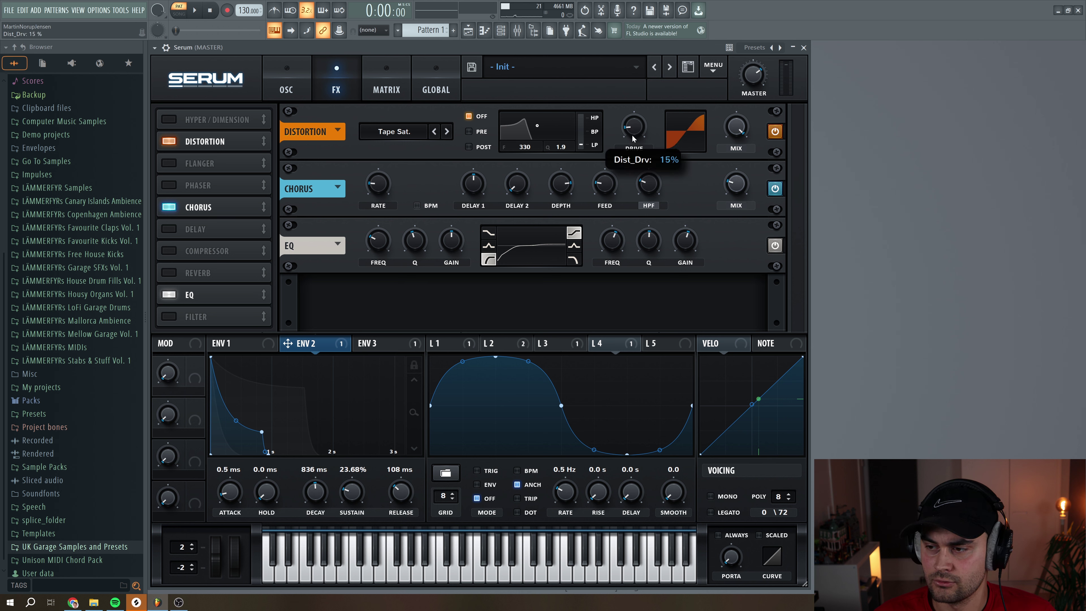
pyautogui.moveTo(742, 130); pyautogui.dragTo(743, 179)
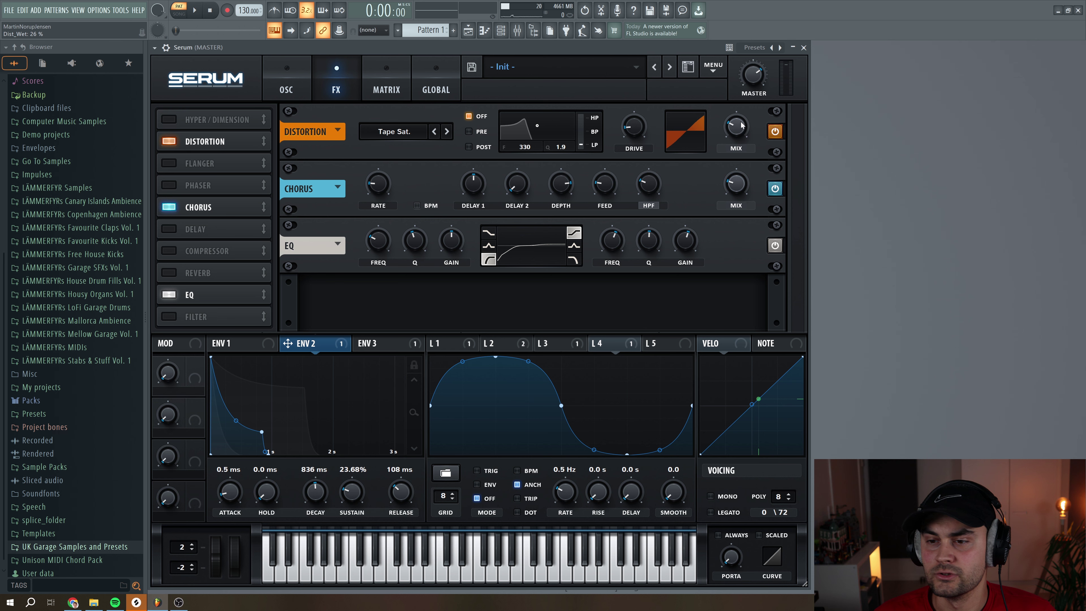
pyautogui.click(388, 76)
# Step: Route NoteOn Rand1 to the distortion wet mix (Dist_Wet) at amount 27 and audition it
pyautogui.click(175, 305)
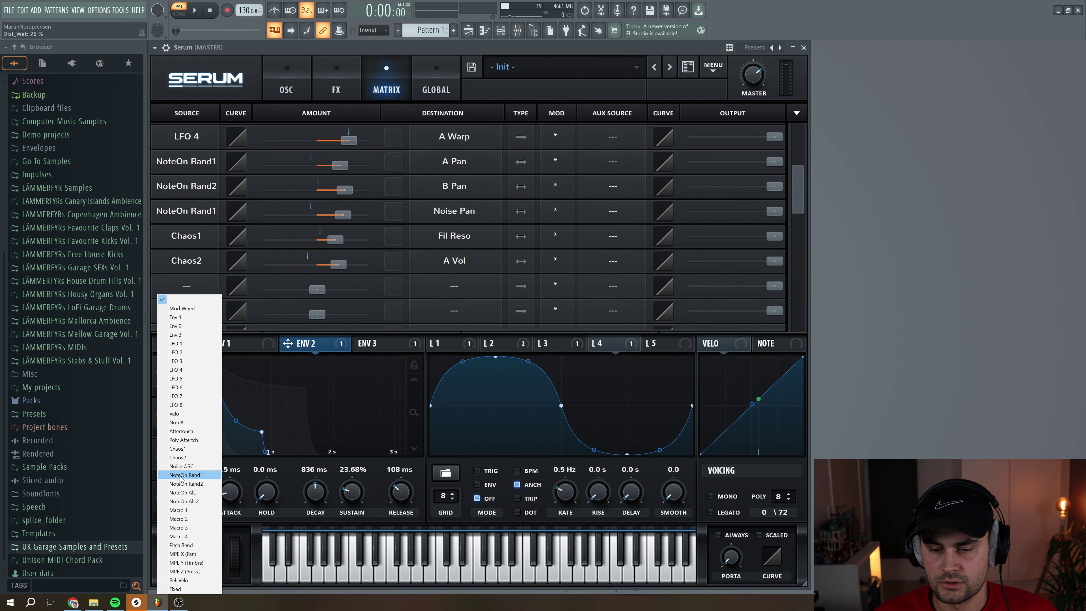
pyautogui.click(193, 476)
pyautogui.moveTo(318, 289); pyautogui.dragTo(331, 289)
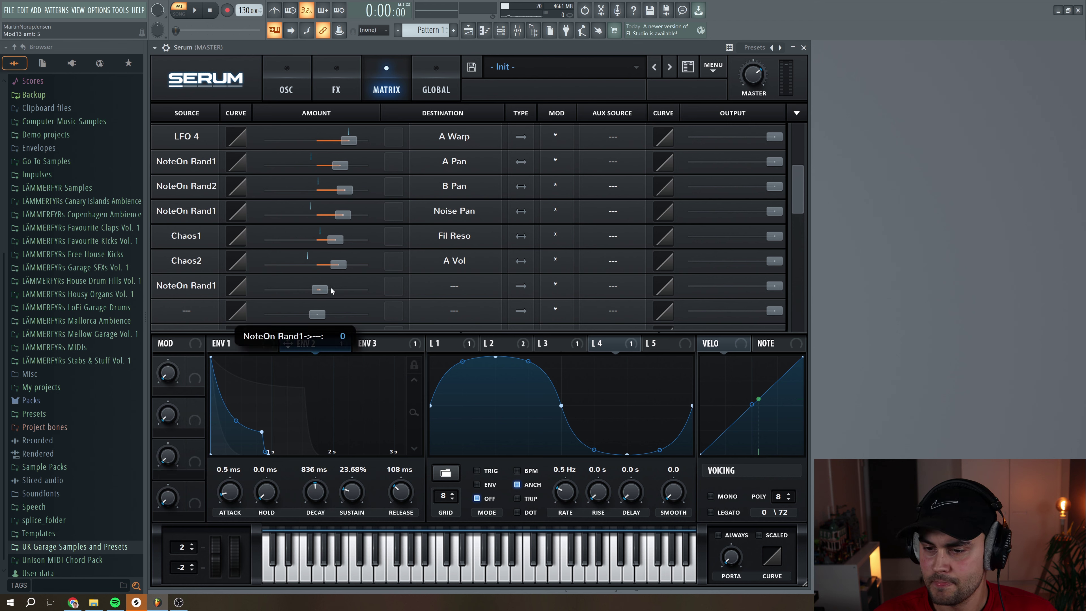
pyautogui.click(454, 285)
pyautogui.moveTo(431, 370)
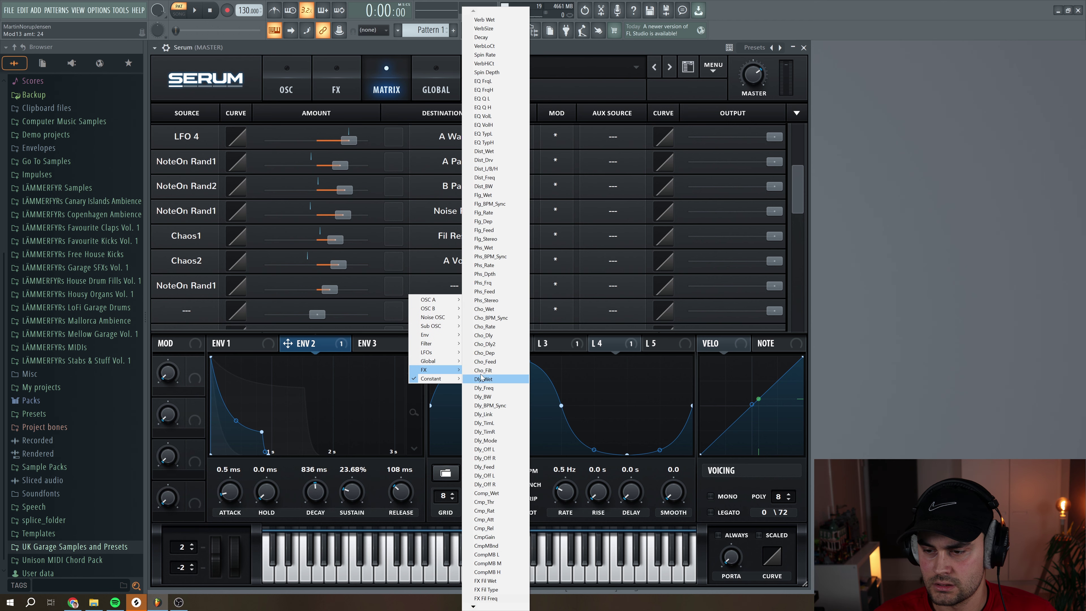
pyautogui.click(483, 151)
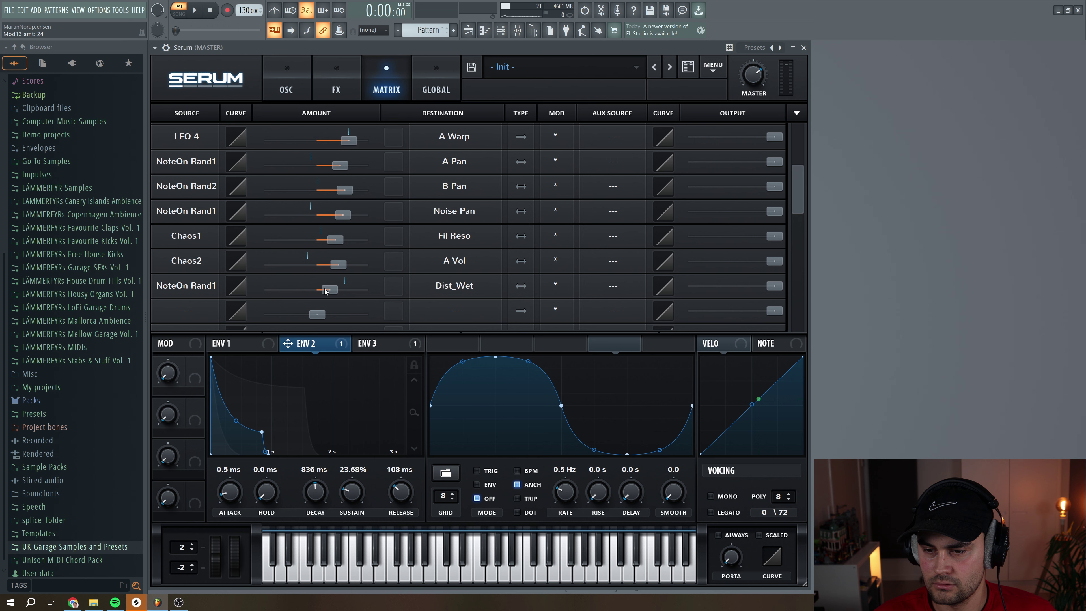
pyautogui.moveTo(325, 291); pyautogui.dragTo(335, 295)
pyautogui.press('space')
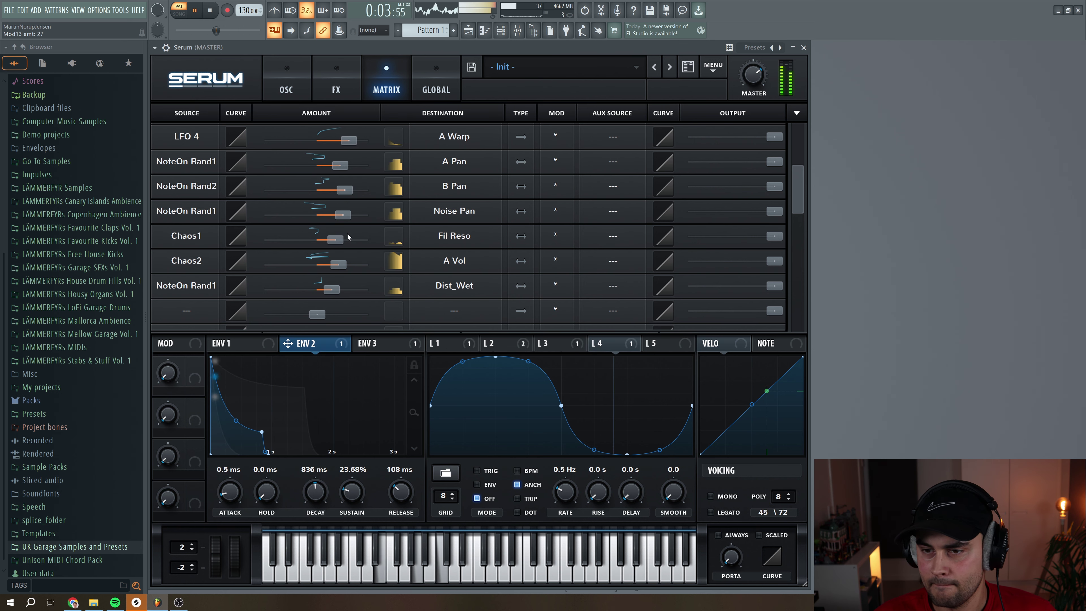
pyautogui.press('space')
pyautogui.click(336, 86)
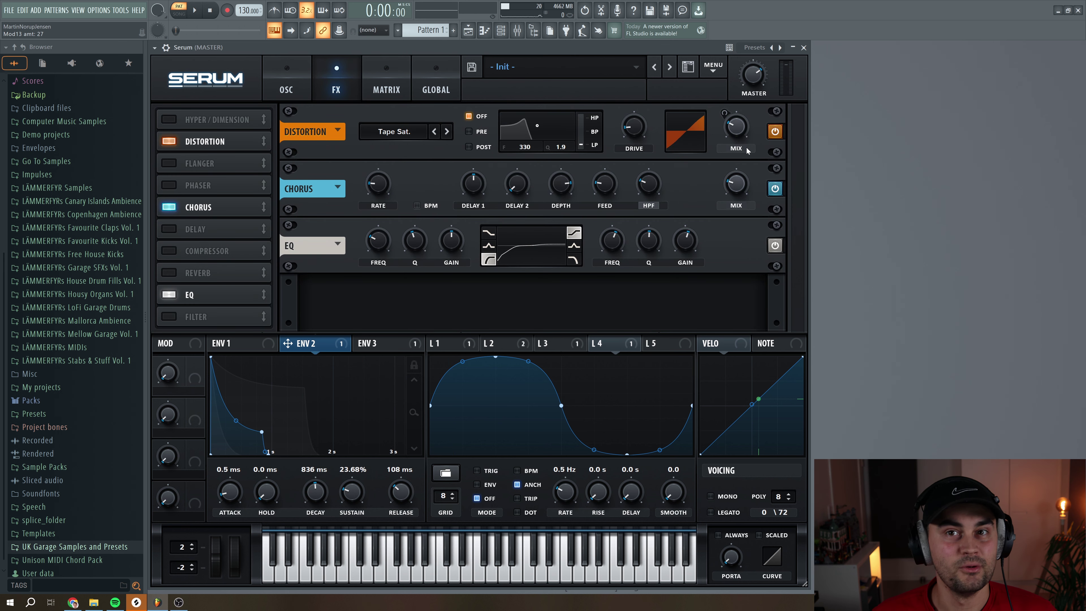
# Step: Enable a 1/8 ping-pong delay with filtered repeats at 18% mix, and switch on the compressor
pyautogui.click(168, 229)
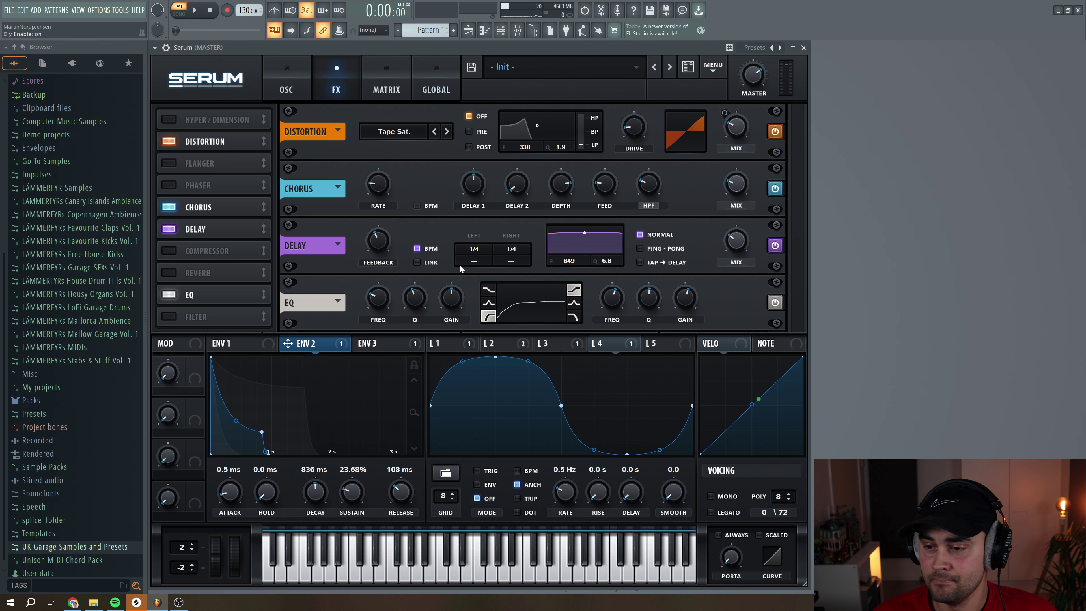
pyautogui.moveTo(511, 249); pyautogui.dragTo(509, 277)
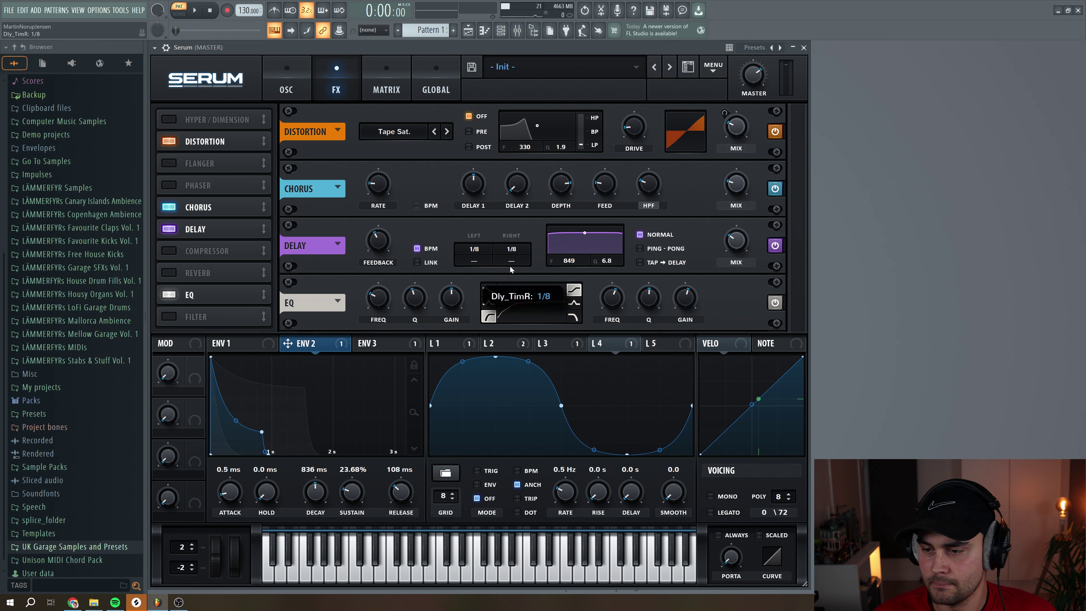
pyautogui.click(641, 249)
pyautogui.moveTo(582, 236); pyautogui.dragTo(592, 250)
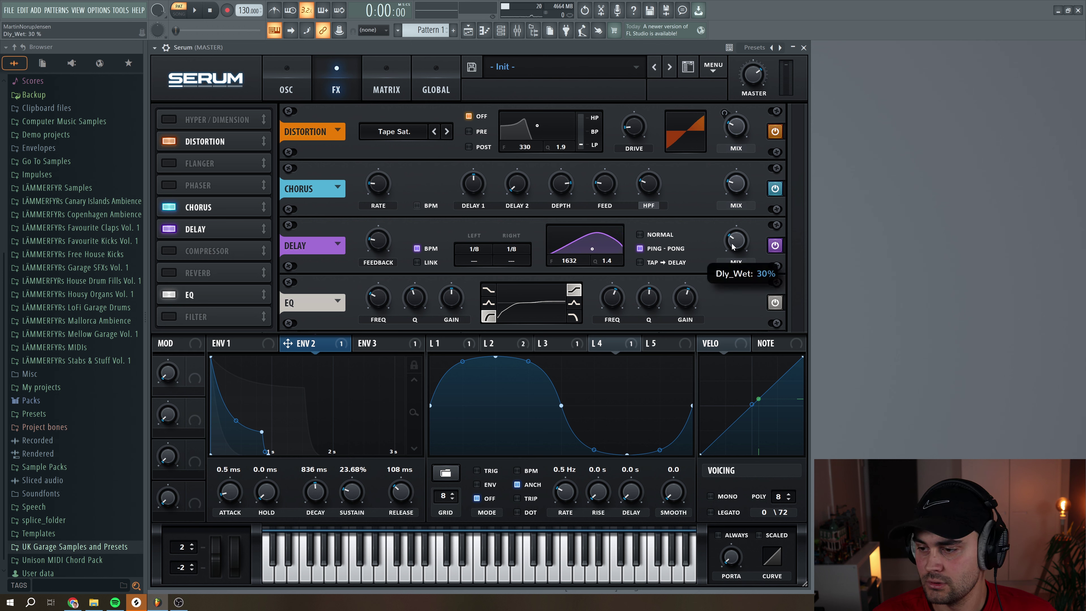
pyautogui.moveTo(733, 246); pyautogui.dragTo(734, 253)
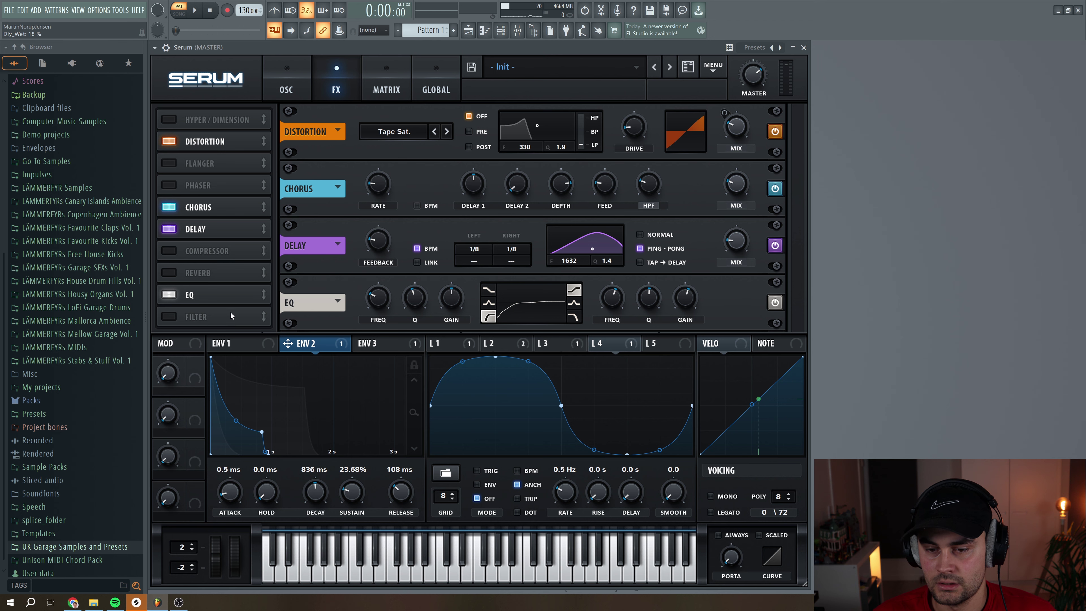
pyautogui.click(169, 250)
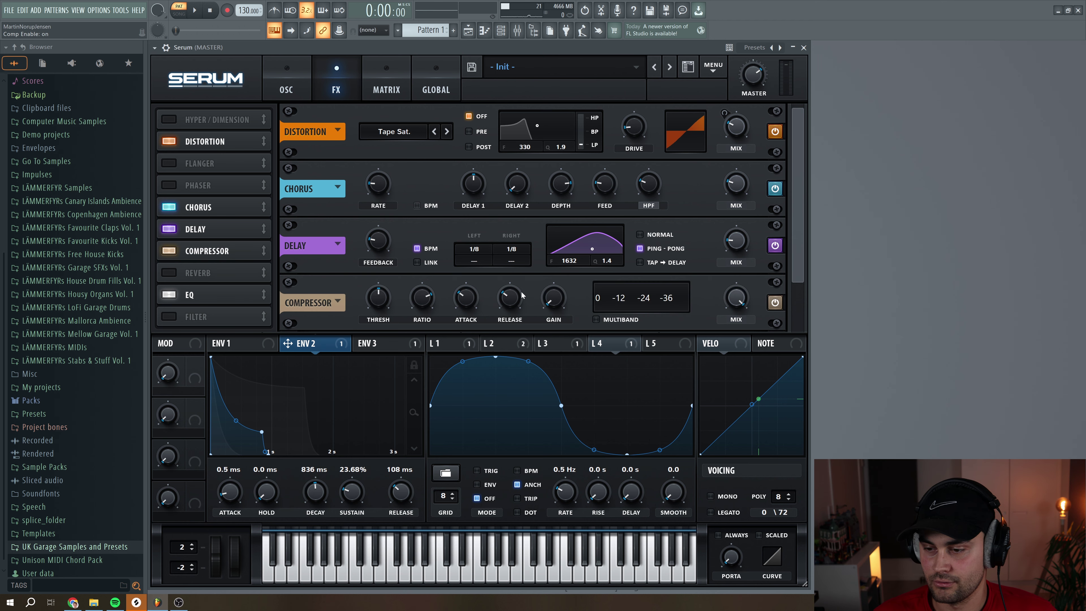
pyautogui.scroll(-2, 341, 268)
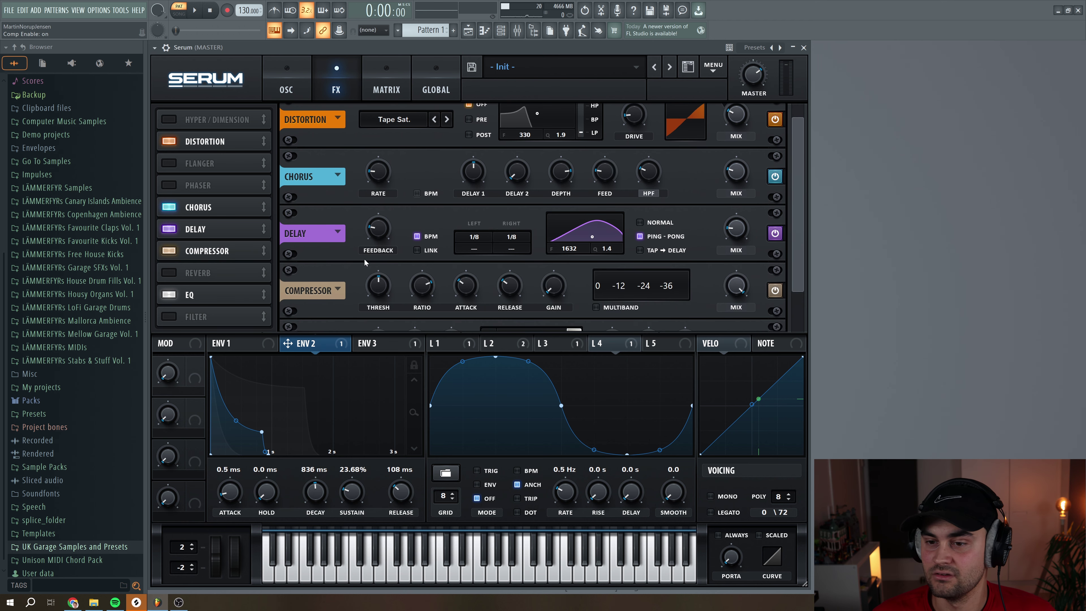